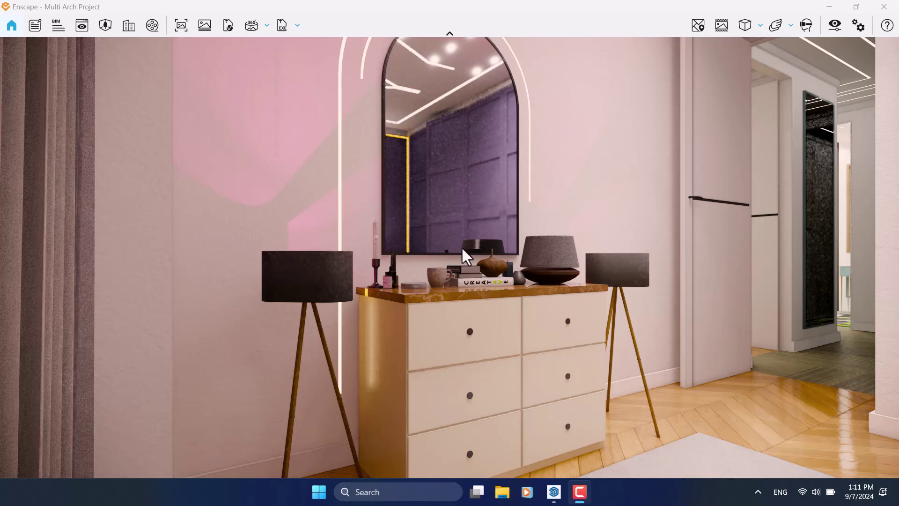
- Minimize the screen recording window to bring Enscape's render into view
left_click(584, 498)
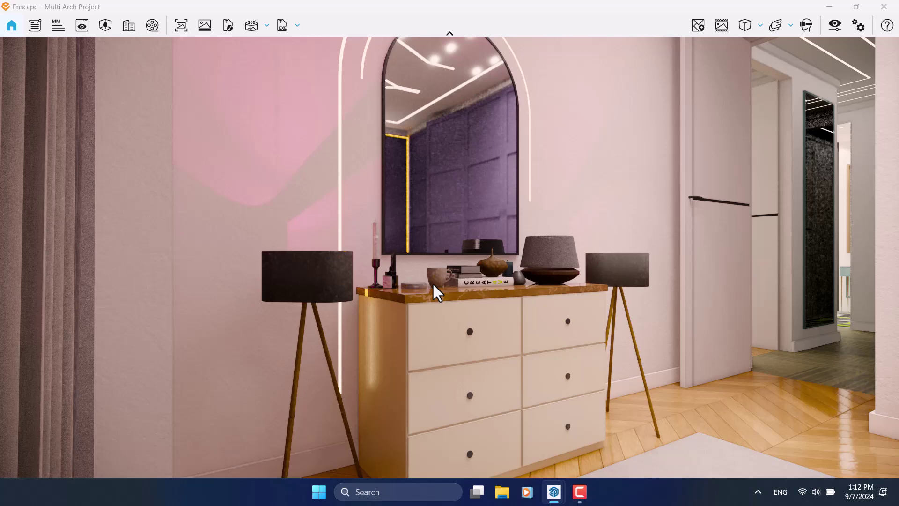
- Switch the render to saved view 16, facing the bed and purple wall, then close the views list
key("v")
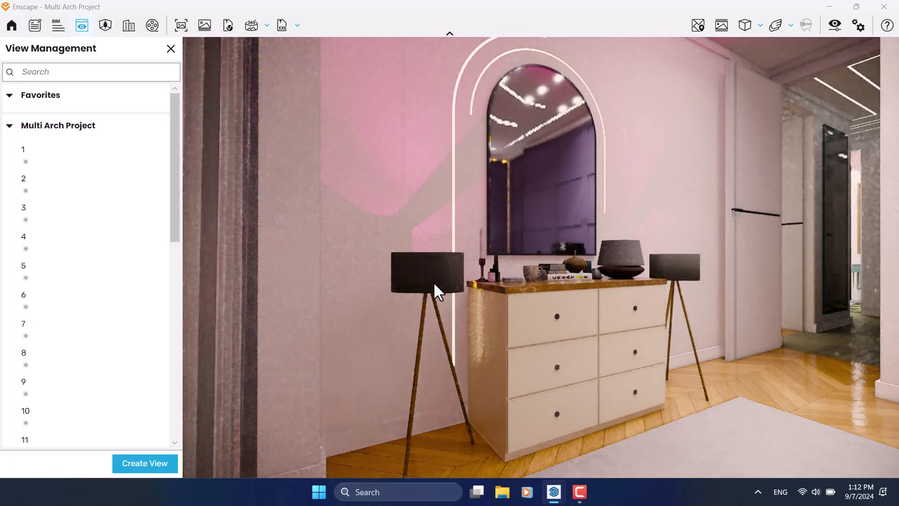
scroll(91, 378, "down", 3)
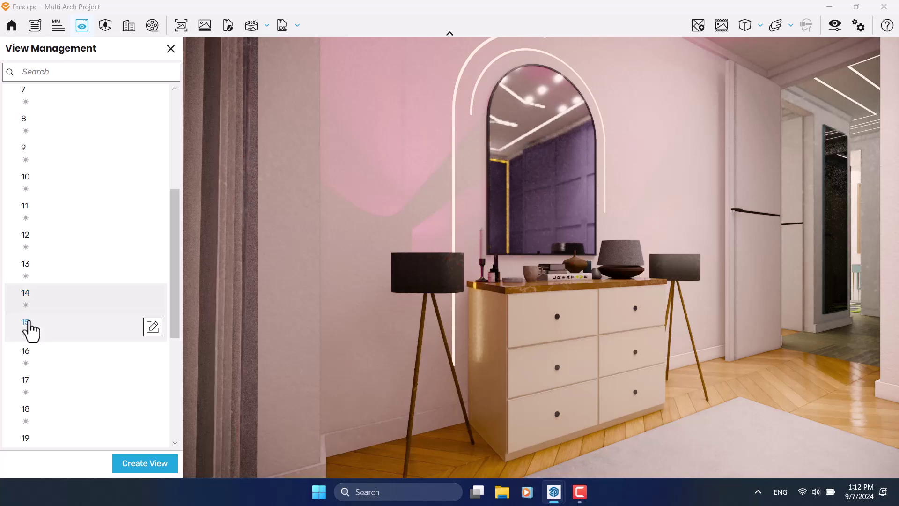
left_click(28, 355)
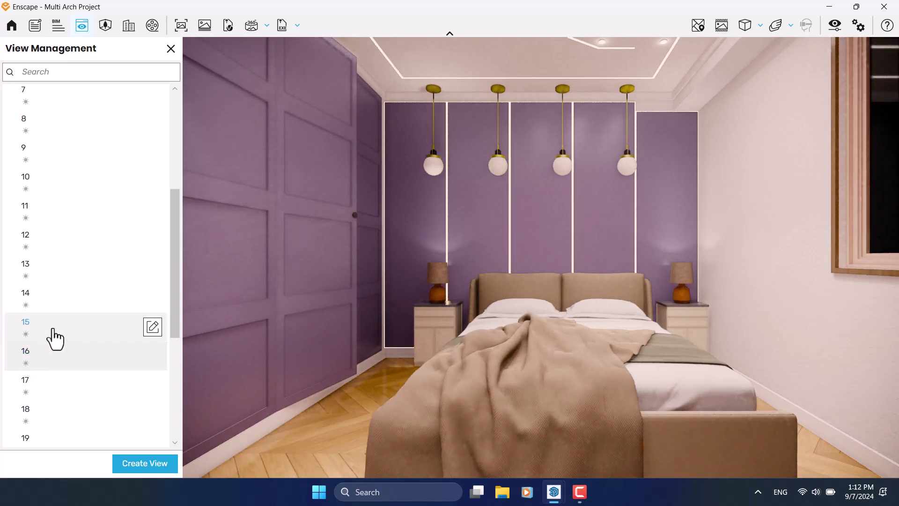
left_click(171, 49)
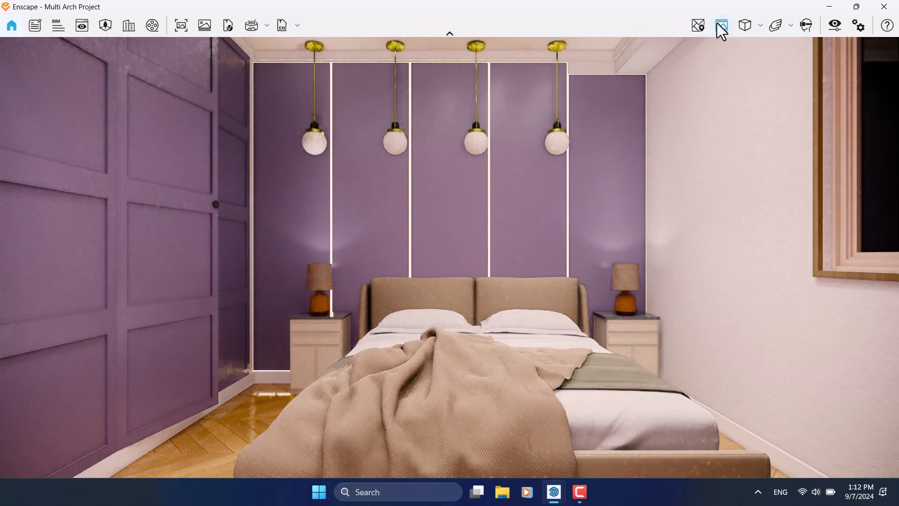
- Turn on the safe frame and set output resolution to Custom 2000 x 2000
left_click(720, 26)
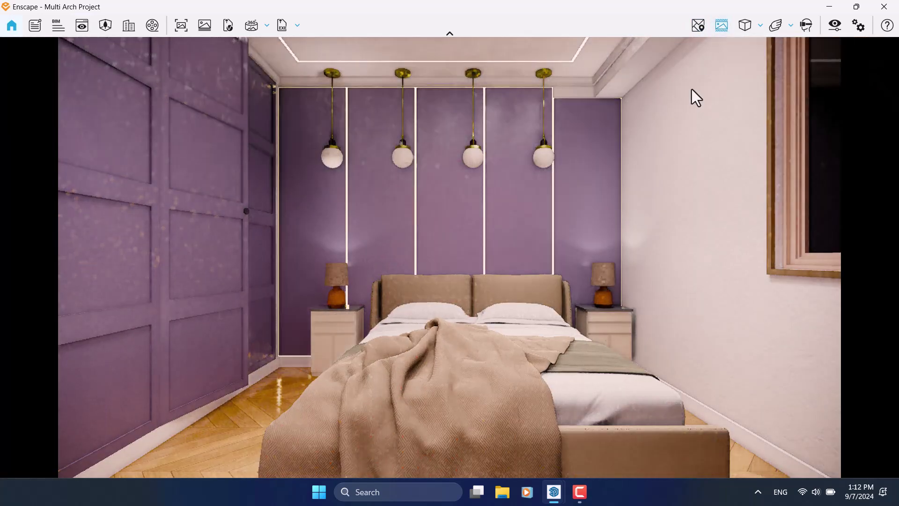
left_click(837, 28)
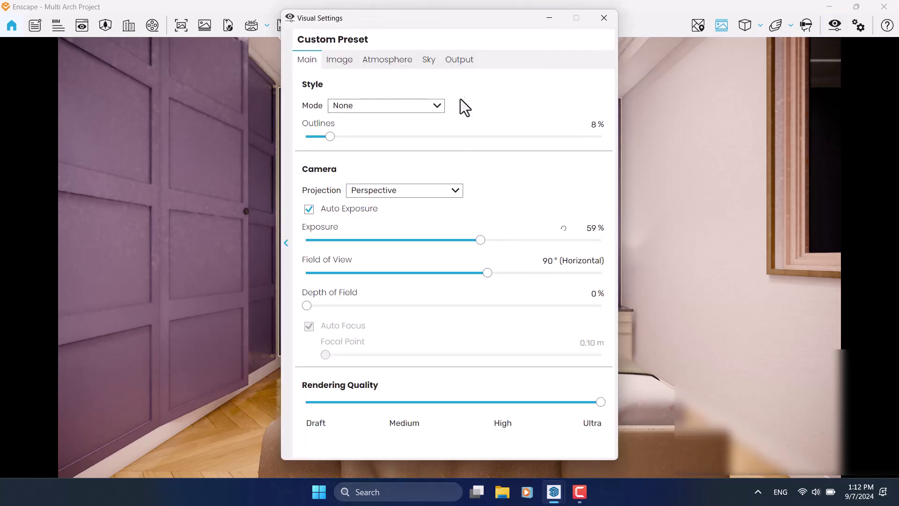
left_click(459, 60)
left_click(400, 104)
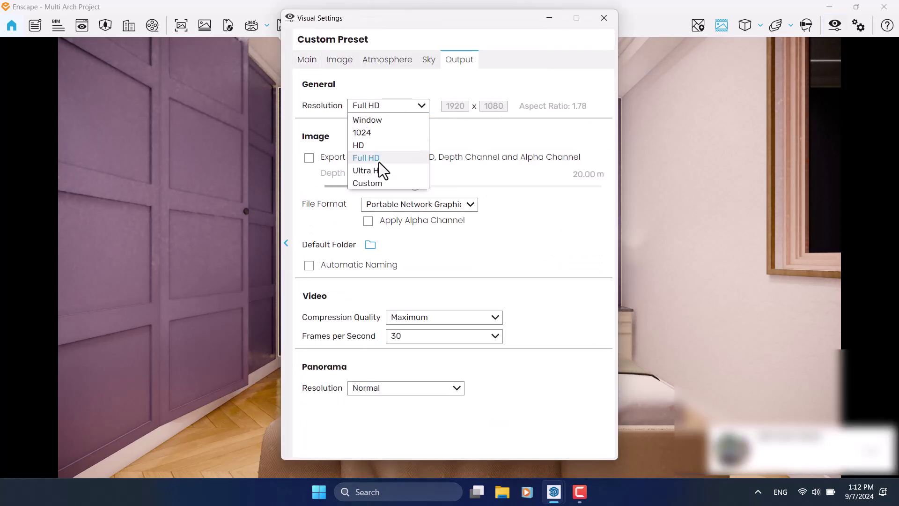
left_click(377, 183)
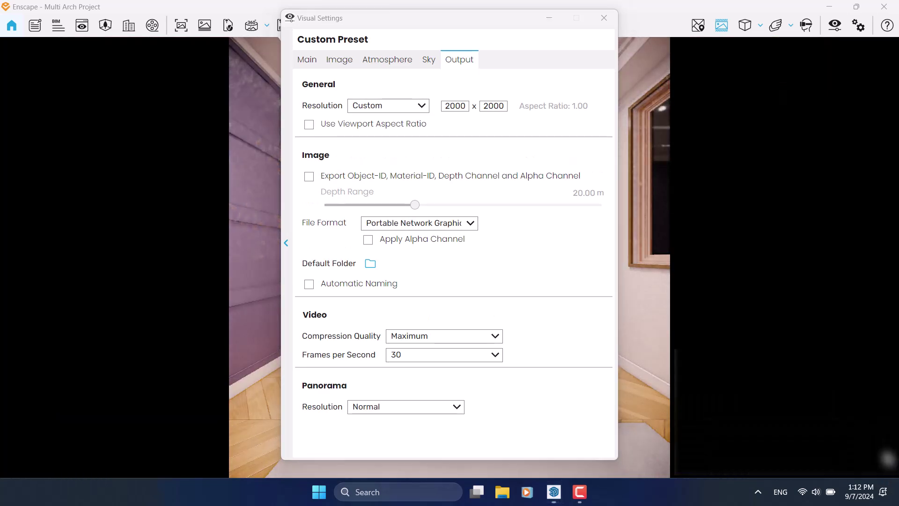
left_click(758, 491)
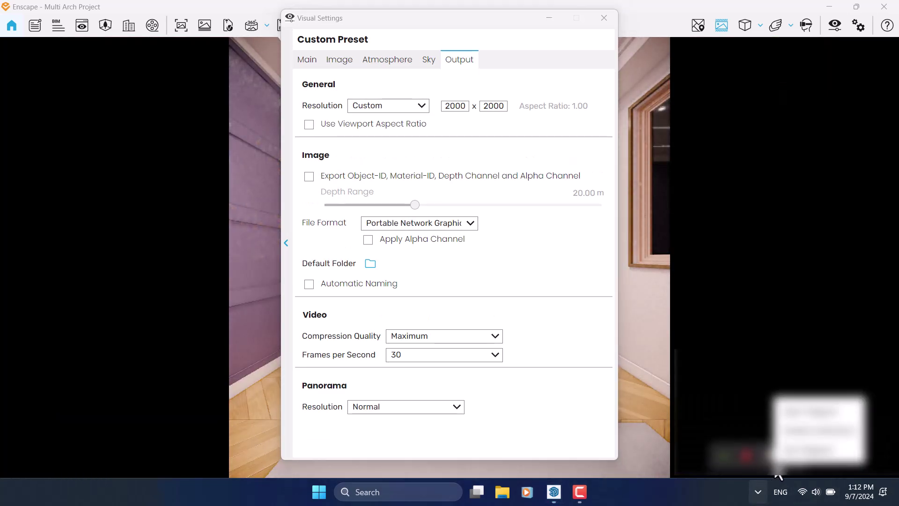
left_click(451, 13)
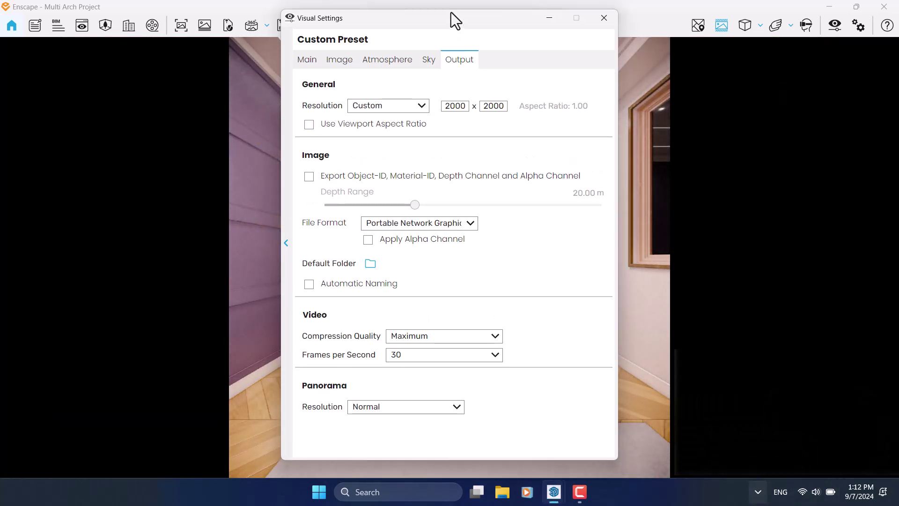
- Set the camera field of view to 51° and exposure to 62%
left_click_drag(419, 23, 157, 27)
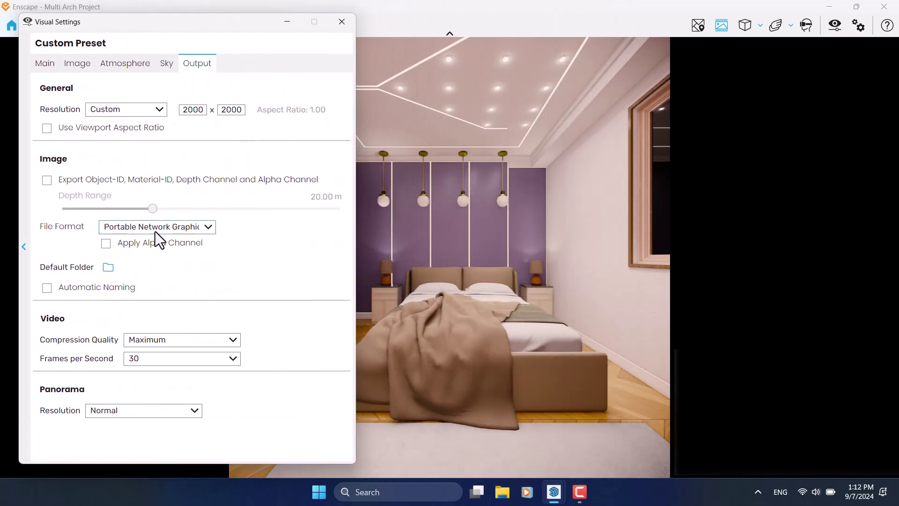
left_click(38, 63)
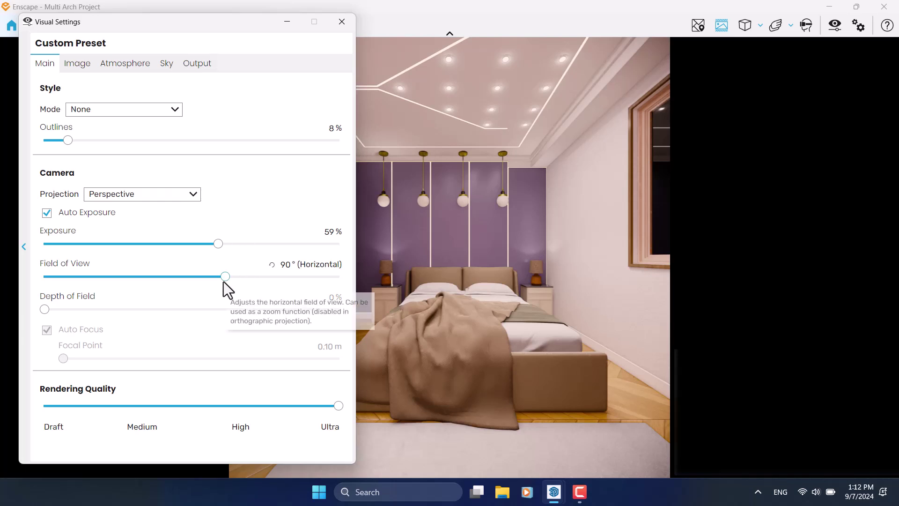
left_click_drag(225, 277, 138, 276)
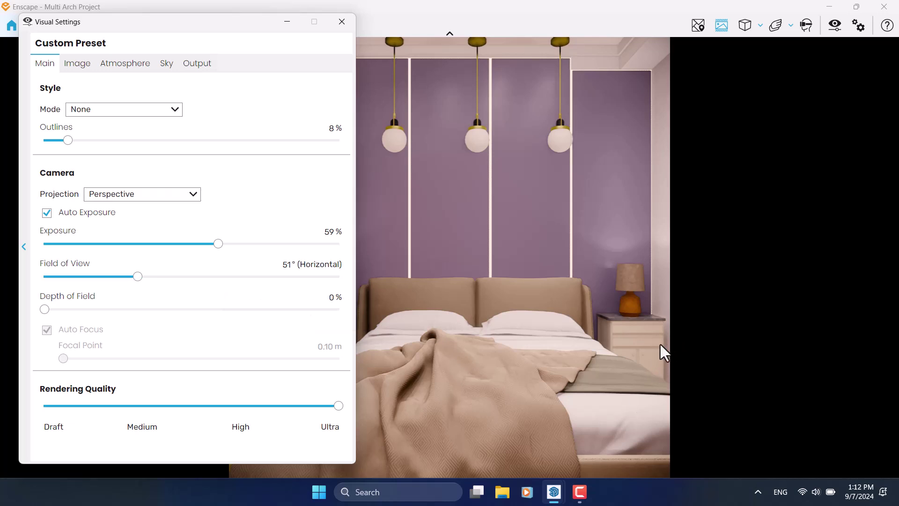
left_click(289, 266)
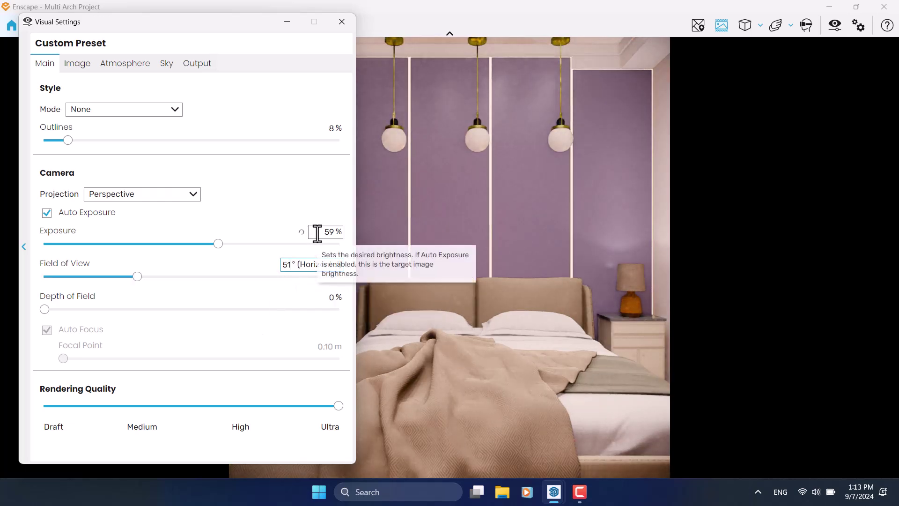
double_click(348, 233)
type("62")
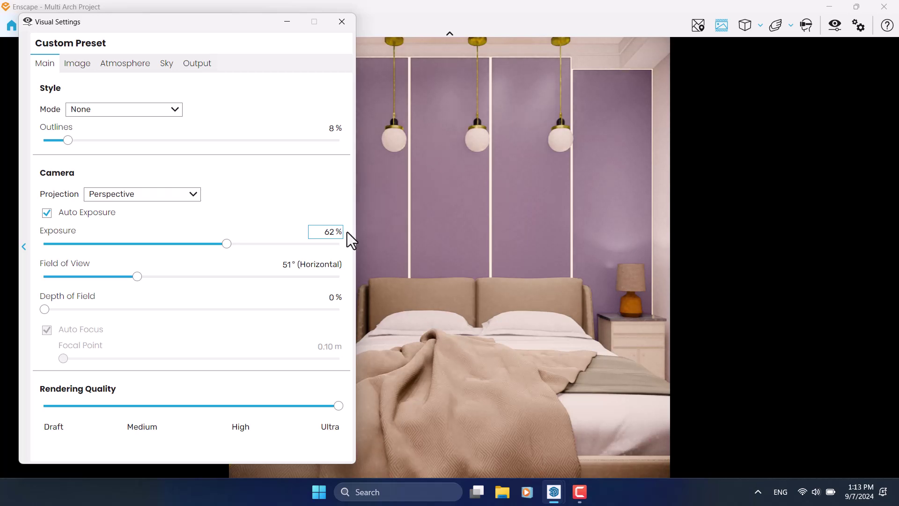
- Add 11% depth of field with a manual focal point at 3.81 m
left_click_drag(45, 309, 116, 312)
left_click_drag(176, 361, 208, 361)
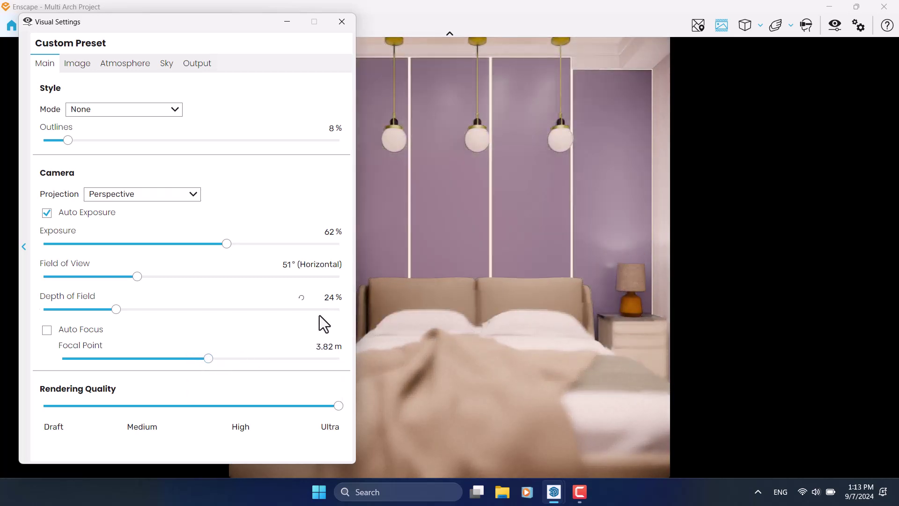
left_click(312, 346)
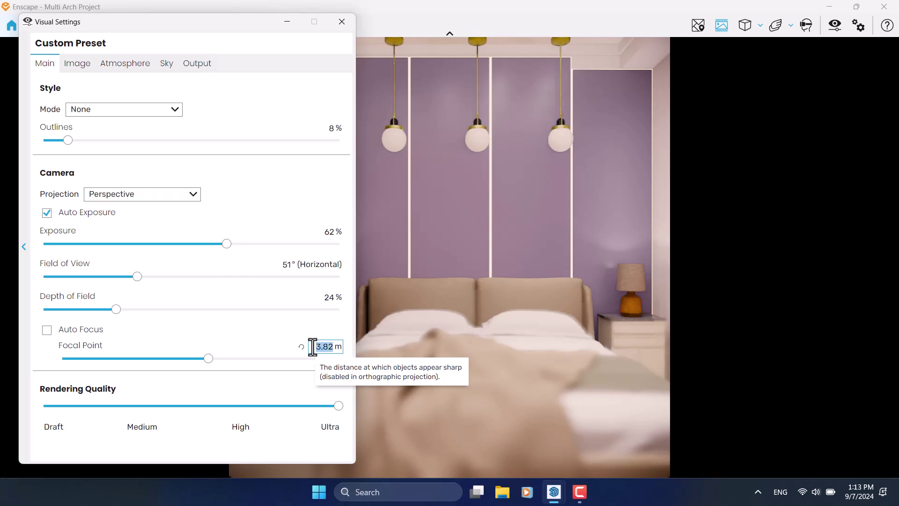
type("3.81")
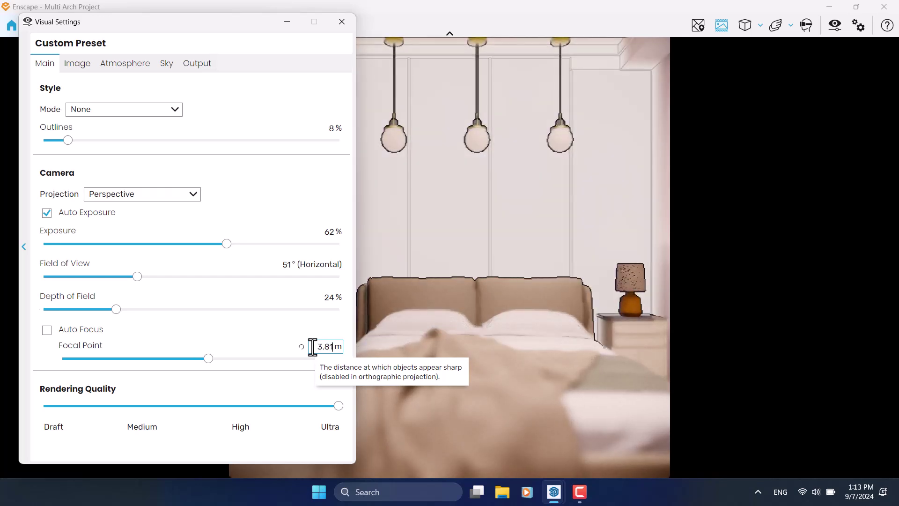
left_click(330, 296)
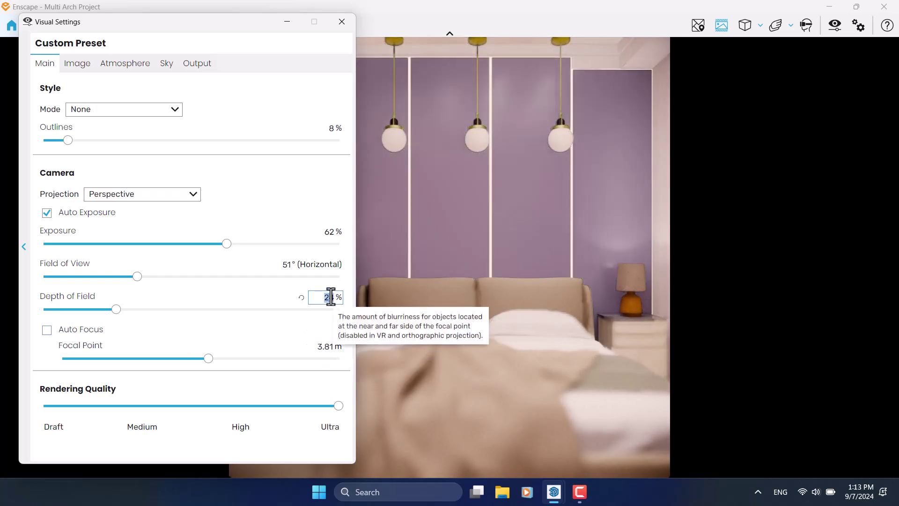
type("11")
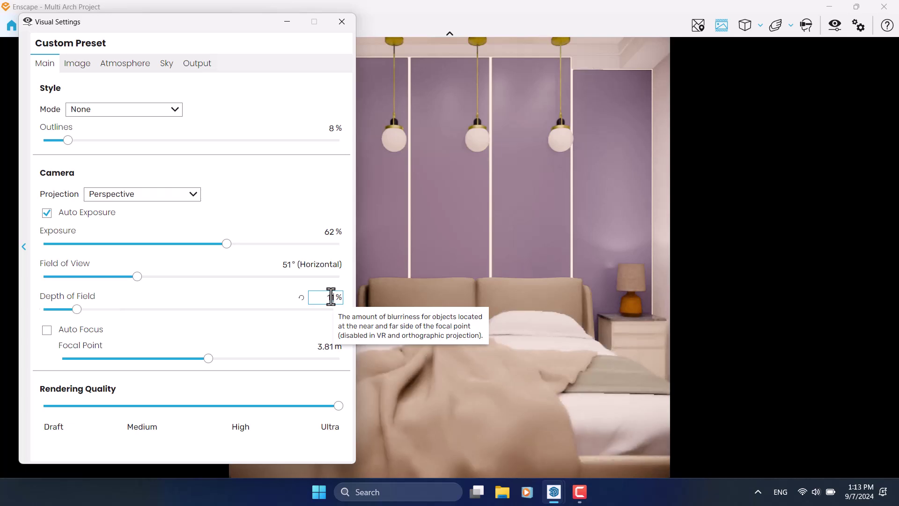
- Set image saturation to 142% and colour temperature to 4800 K
left_click(79, 66)
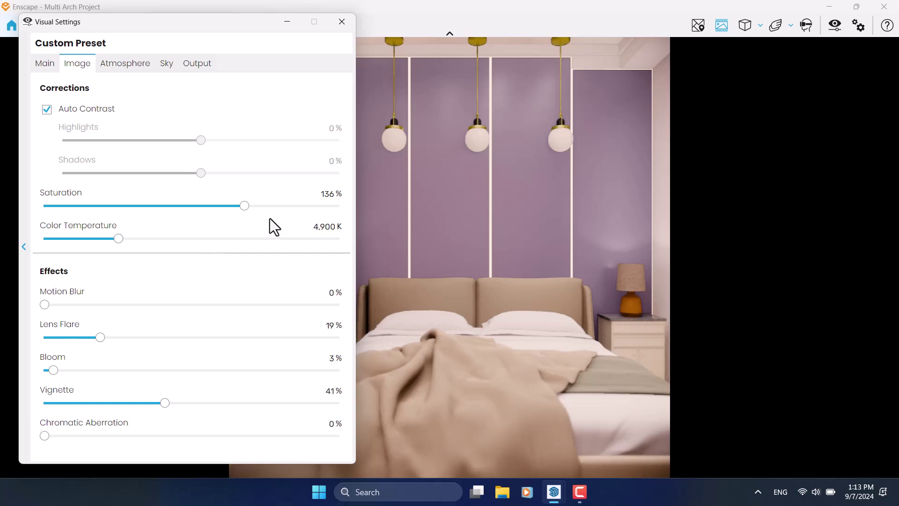
left_click_drag(245, 206, 258, 206)
left_click(320, 194)
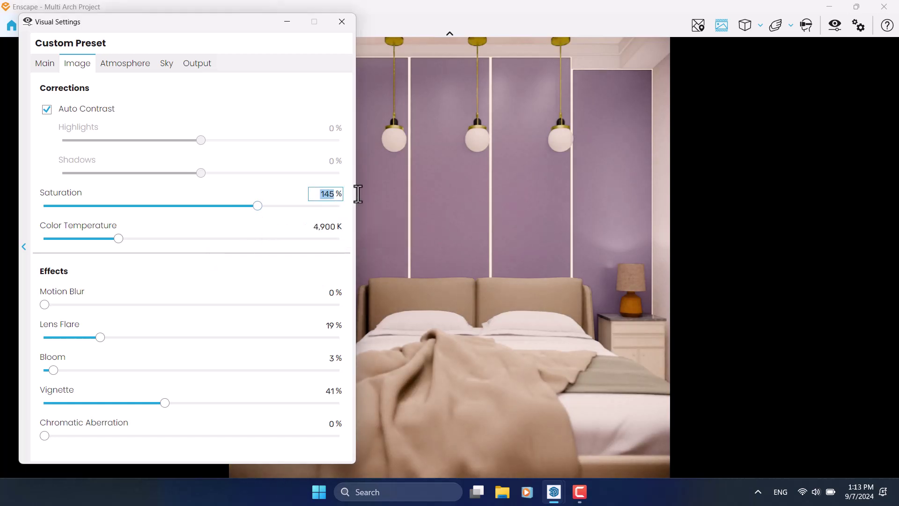
type("142")
left_click(323, 227)
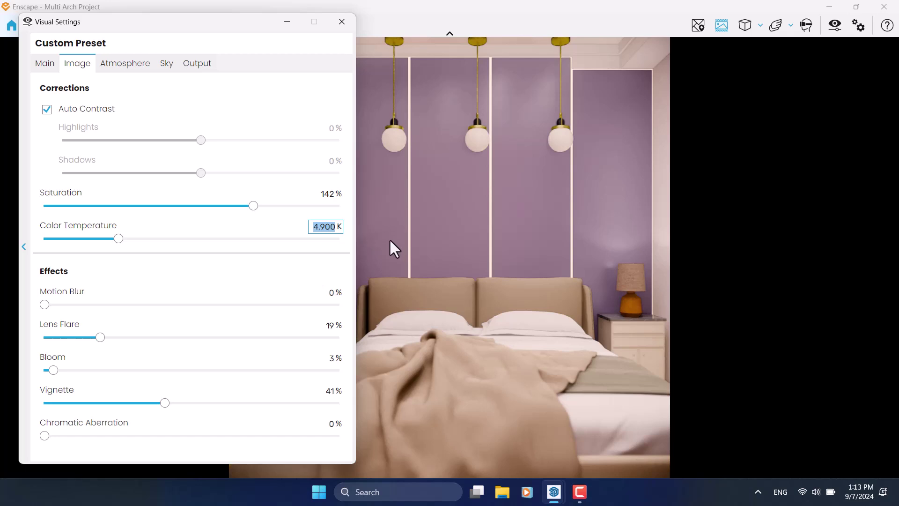
type("4800")
- Raise artificial light brightness to 132% on the Atmosphere tab
left_click(117, 63)
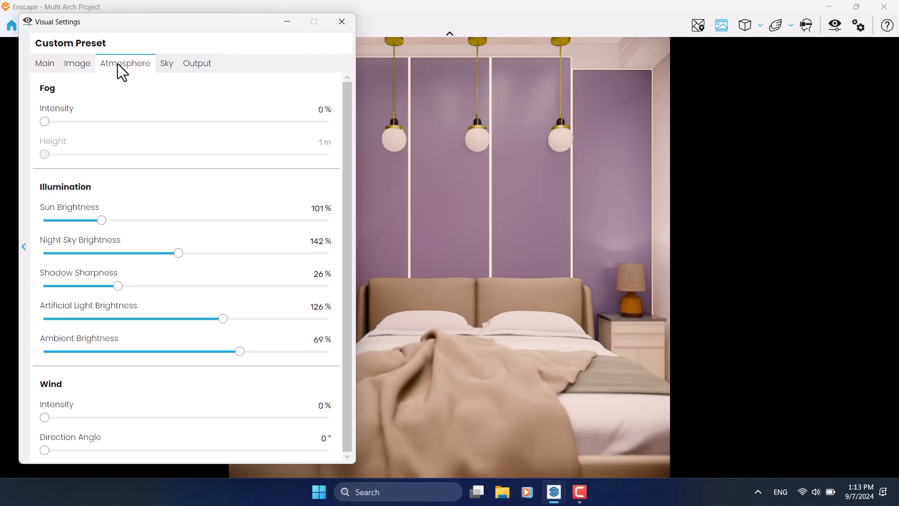
double_click(310, 309)
type("132")
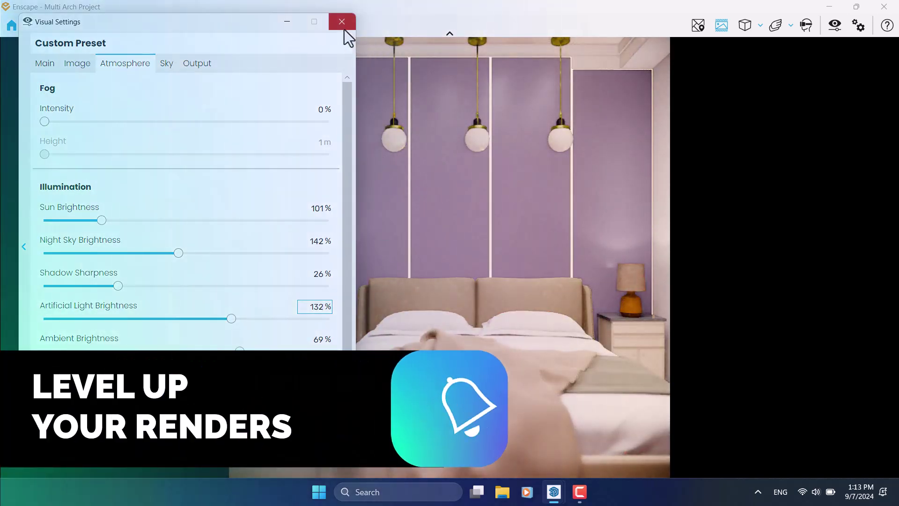
- Close Visual Settings and arrange SketchUp and Enscape side by side
left_click(341, 22)
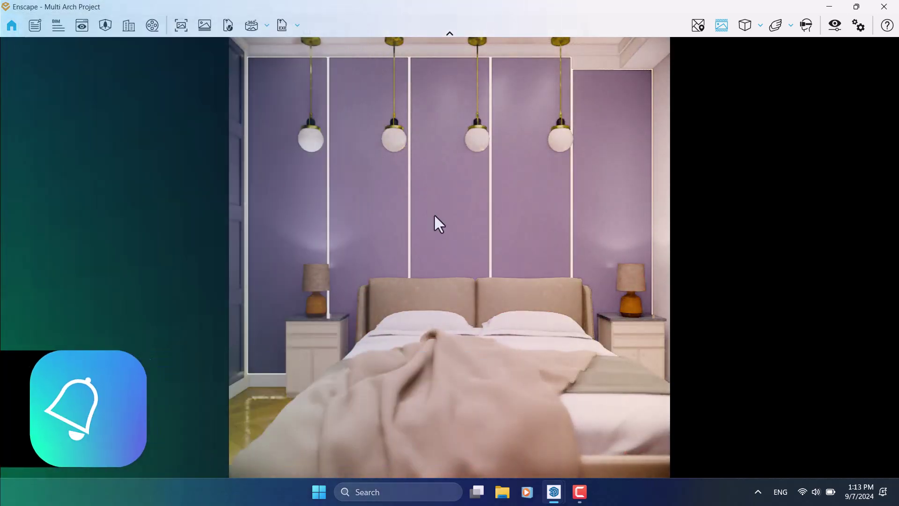
key("super+Down")
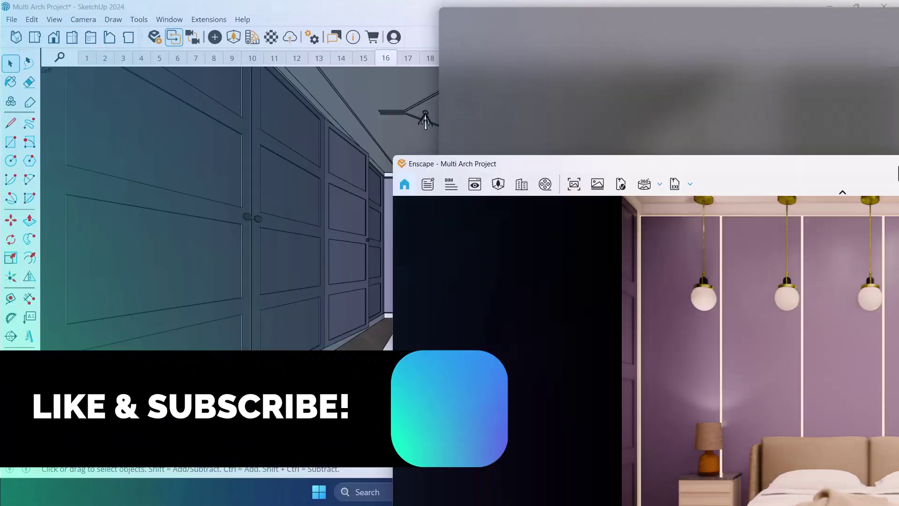
key("super+Right")
left_click(189, 345)
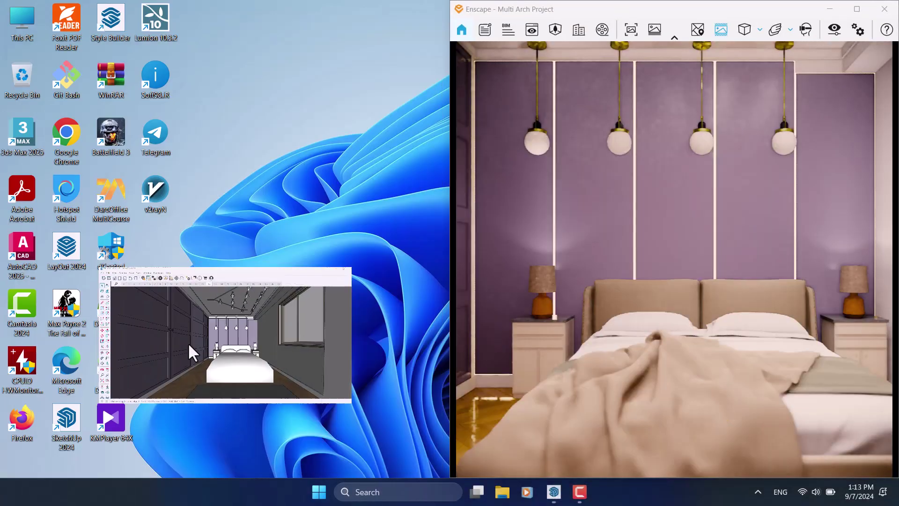
scroll(286, 251, "up", 3)
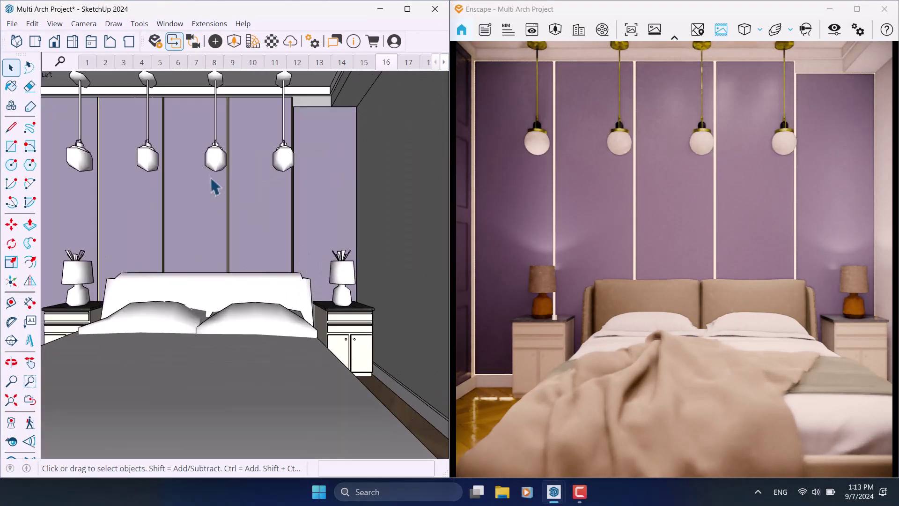
- Delete the four globe pendant lamps and orbit up toward the ceiling chandeliers
left_click(214, 165)
key("Delete")
left_click(282, 159)
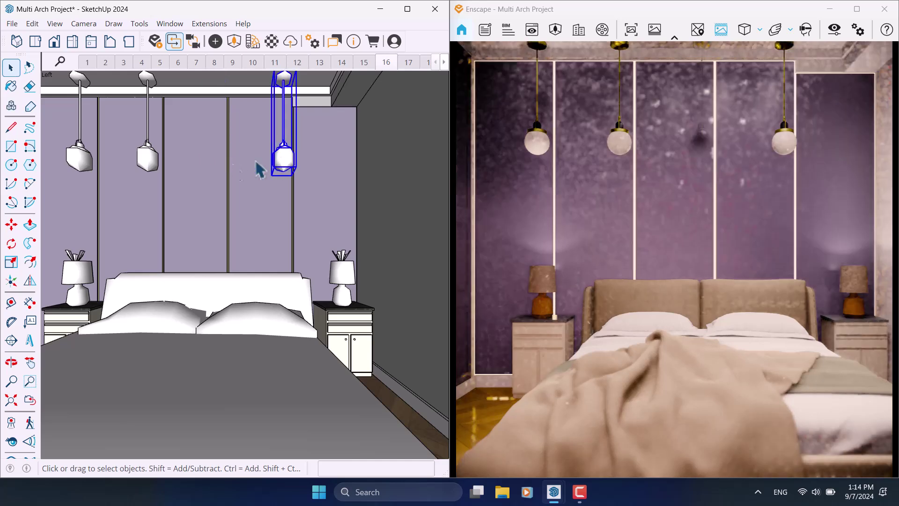
key("Delete")
left_click(147, 162)
key("Delete")
left_click(79, 159)
key("Delete")
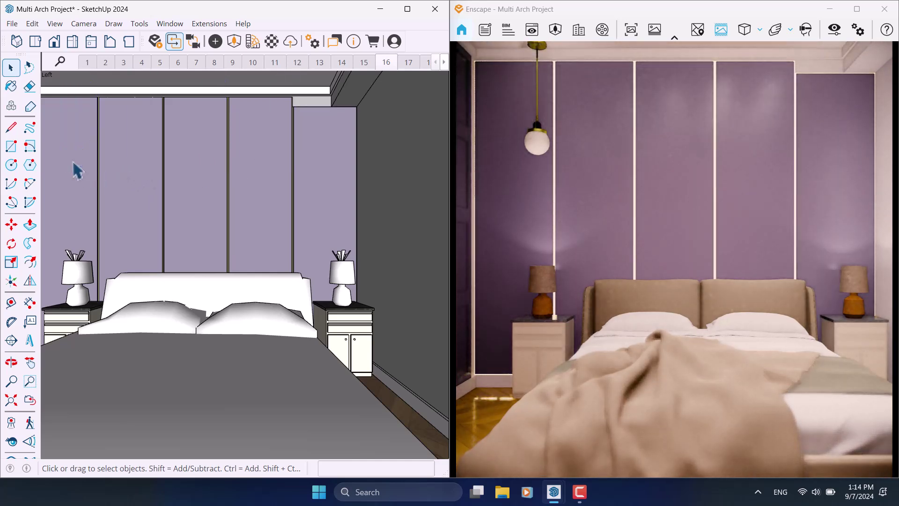
mouse_move(287, 164)
middle_mouse_down()
mouse_move(323, 229)
mouse_move(304, 192)
mouse_move(343, 203)
mouse_move(315, 243)
middle_mouse_up()
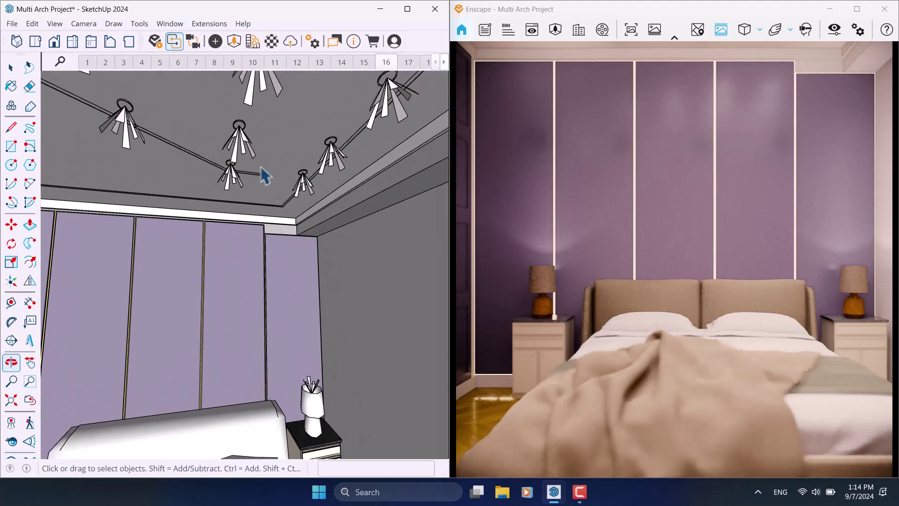
scroll(251, 140, "up", 5)
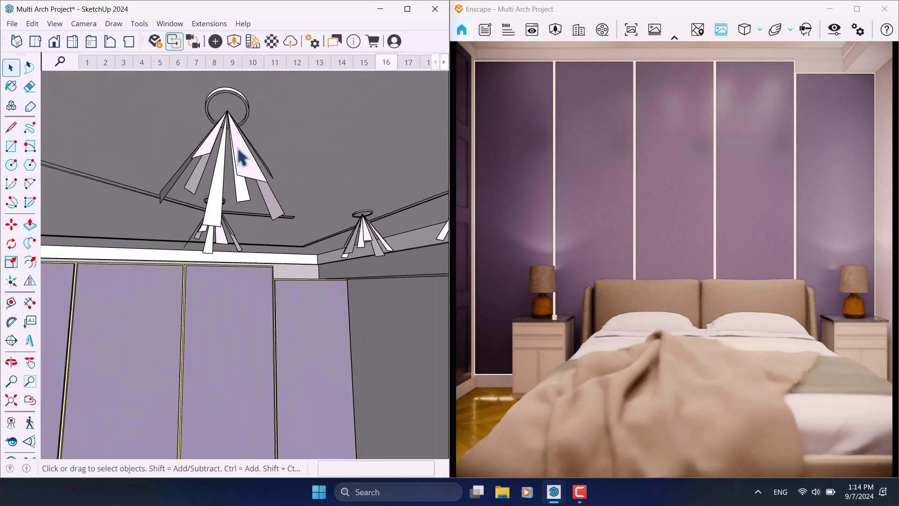
- Set the chandelier spot light's luminous intensity to 800 cd in Enscape Objects
left_click(216, 41)
left_click(243, 168)
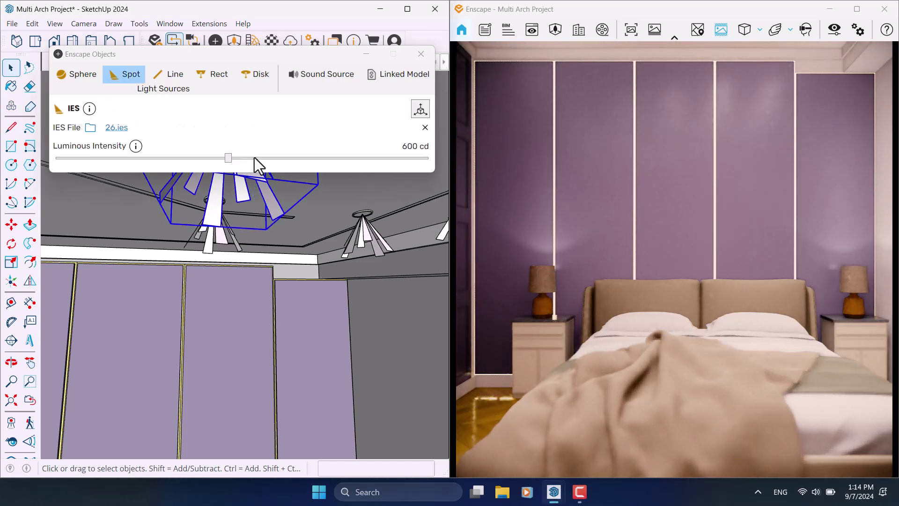
left_click(405, 146)
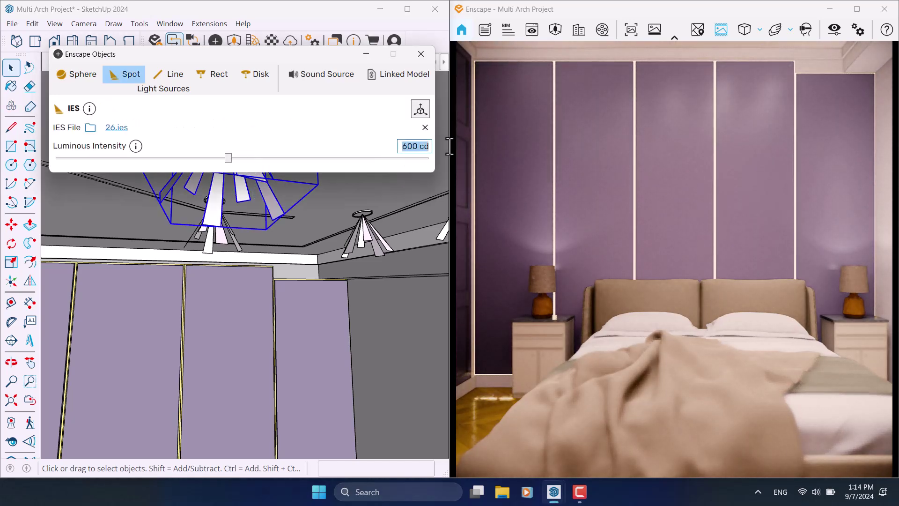
type("800")
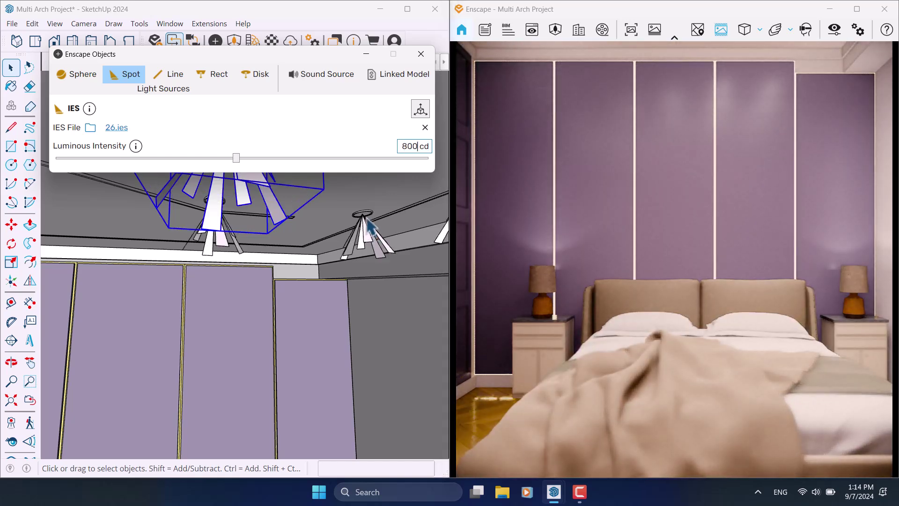
left_click(421, 53)
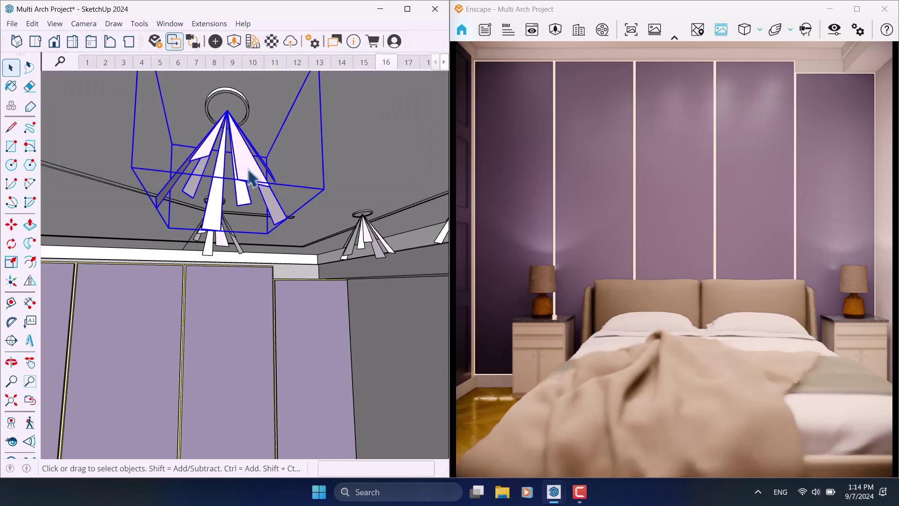
- Select all instances of the chandelier
right_click(251, 177)
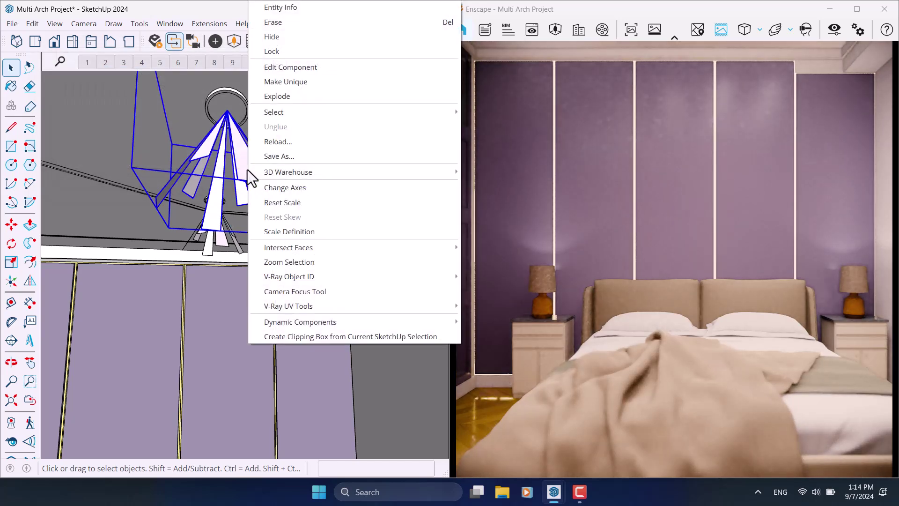
mouse_move(302, 114)
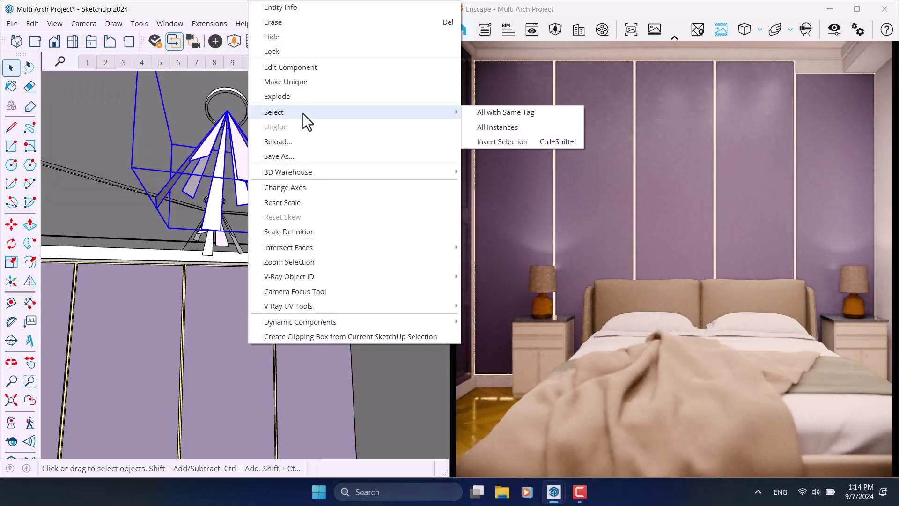
left_click(490, 131)
scroll(217, 223, "down", 2)
mouse_move(216, 223)
middle_mouse_down()
mouse_move(311, 200)
mouse_move(369, 225)
mouse_move(308, 227)
mouse_move(247, 187)
middle_mouse_up()
scroll(246, 188, "up", 1)
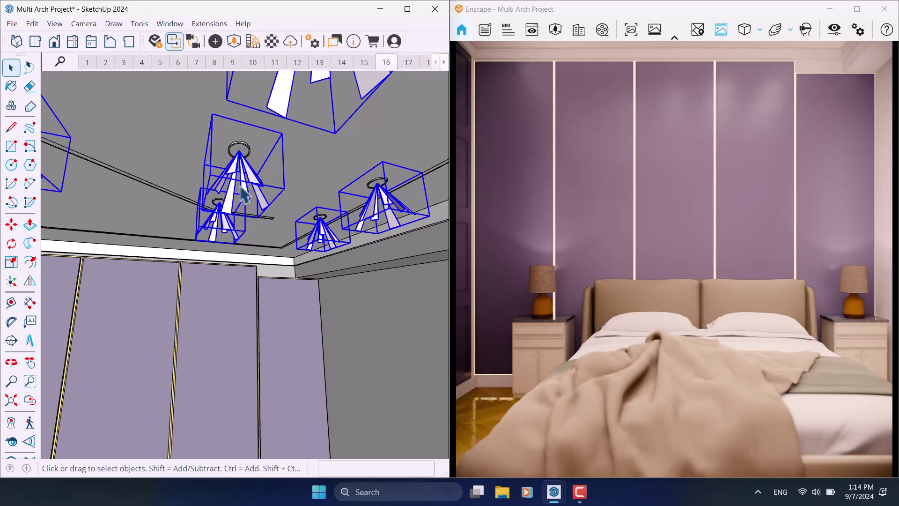
scroll(251, 148, "up", 2)
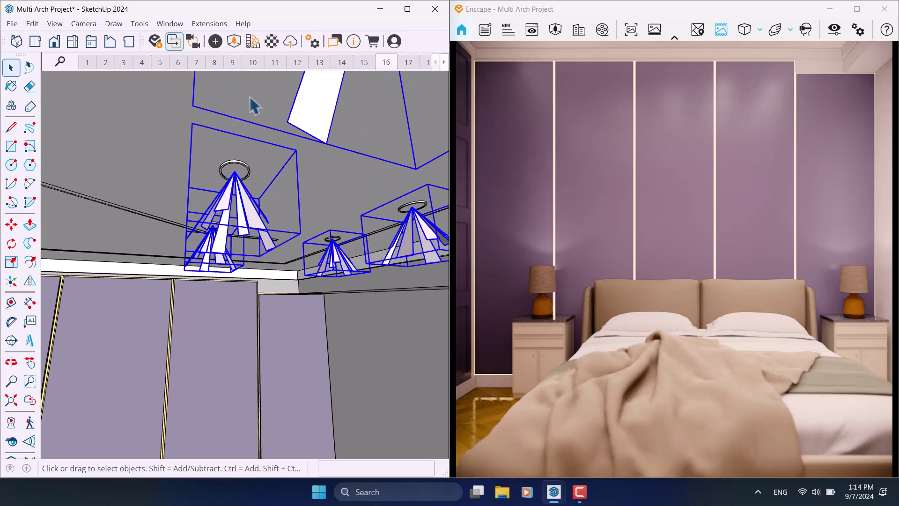
left_click(13, 88)
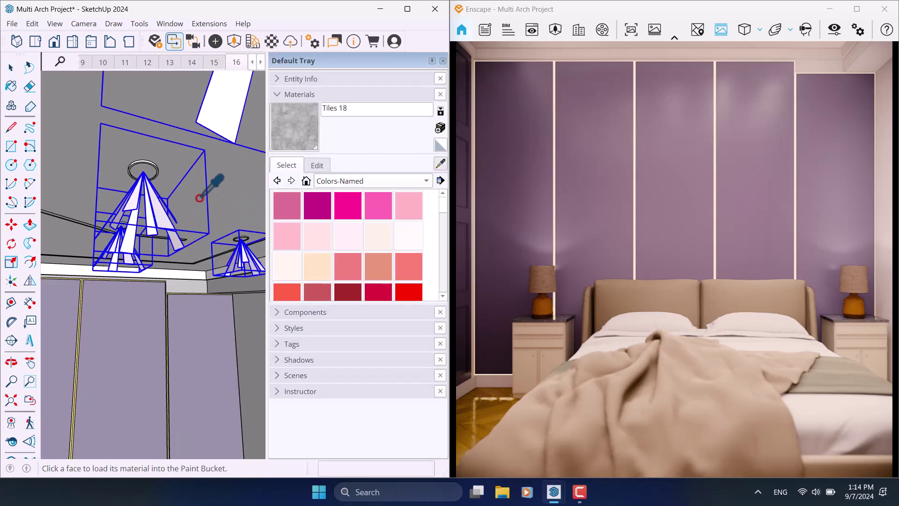
- Sample the chandeliers' DeepPink material and set its blue value to 222, giving RGB 254, 244, 222
scroll(170, 195, "up", 3)
left_click(164, 201, "alt")
left_click(319, 165)
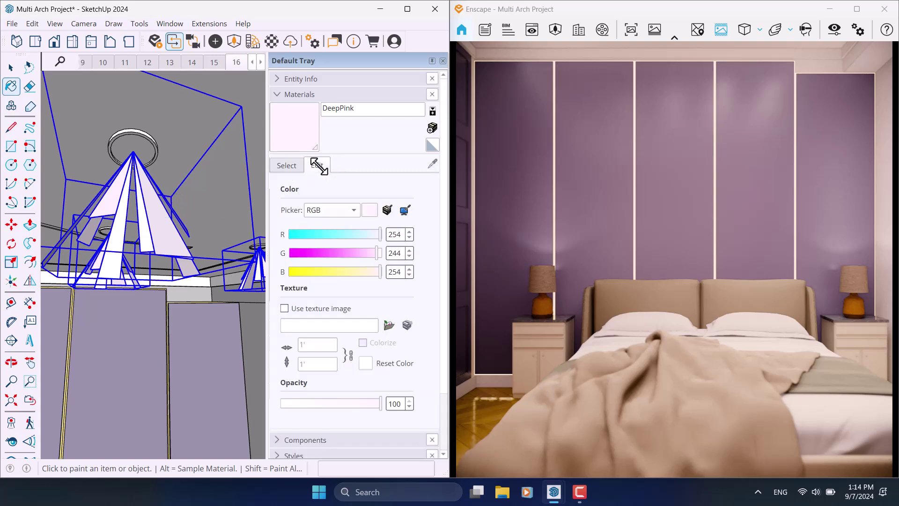
left_click_drag(376, 272, 345, 270)
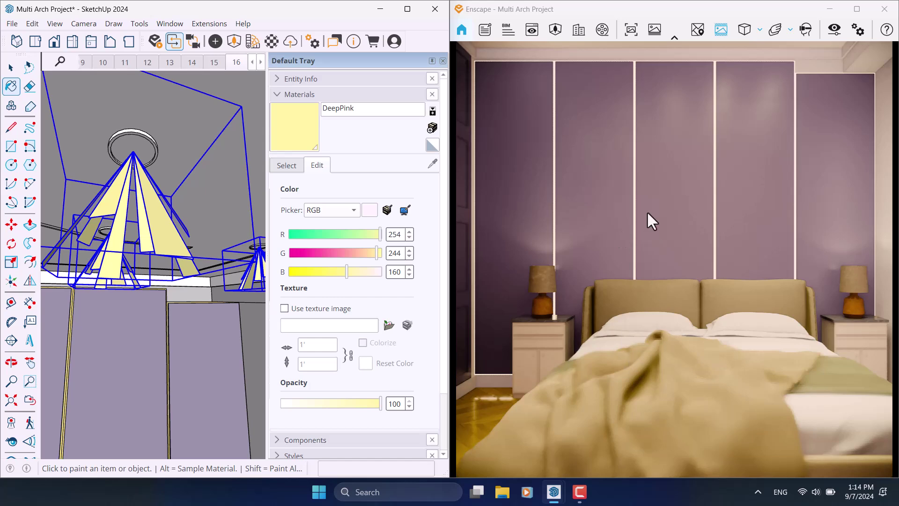
left_click(389, 271)
key("Delete")
key("Delete")
key("Delete")
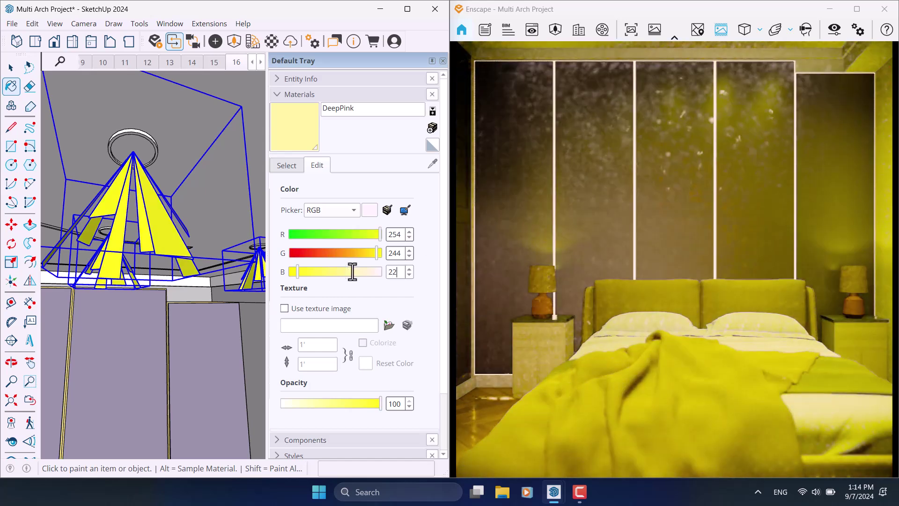
type("222")
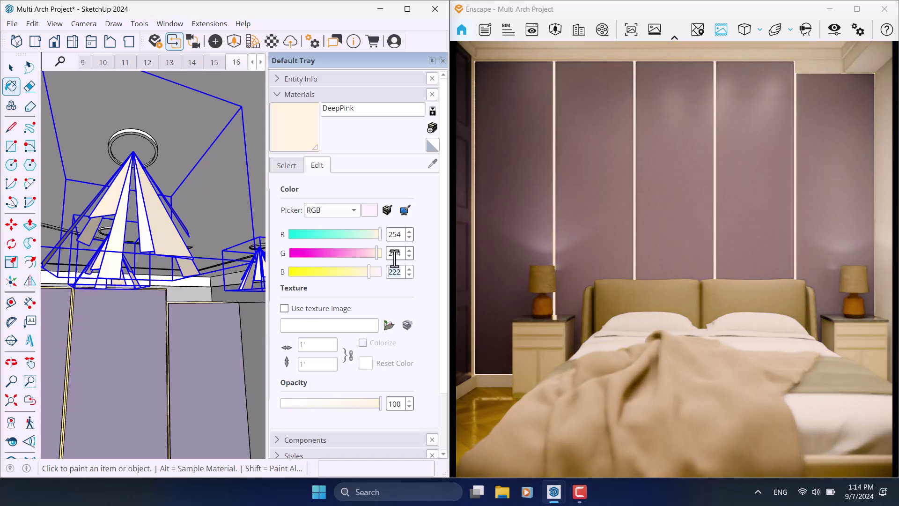
left_click(10, 66)
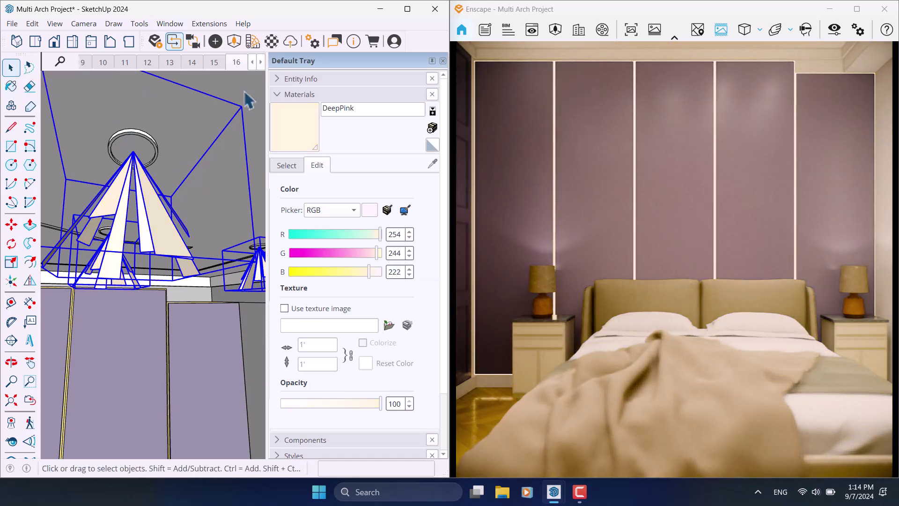
- Go to the scene 16 bedroom view, clear the selection, and maximize Enscape
left_click(442, 60)
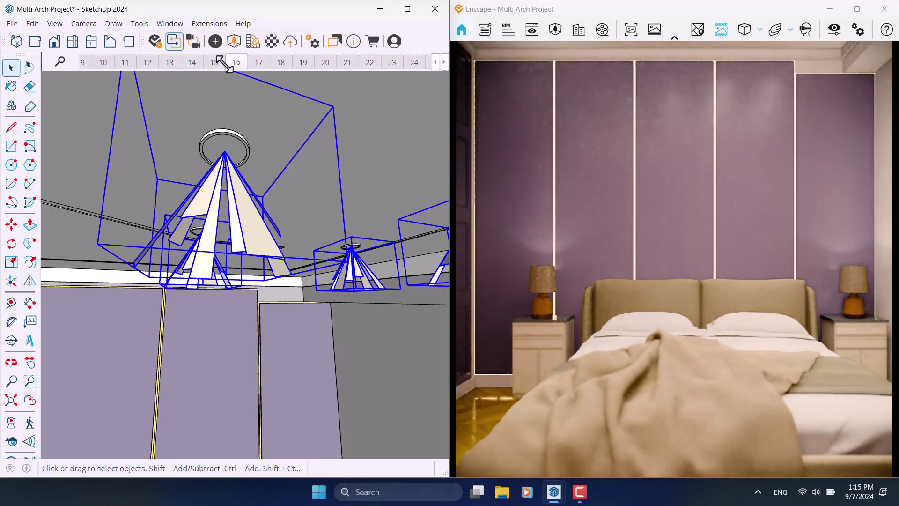
left_click(236, 62)
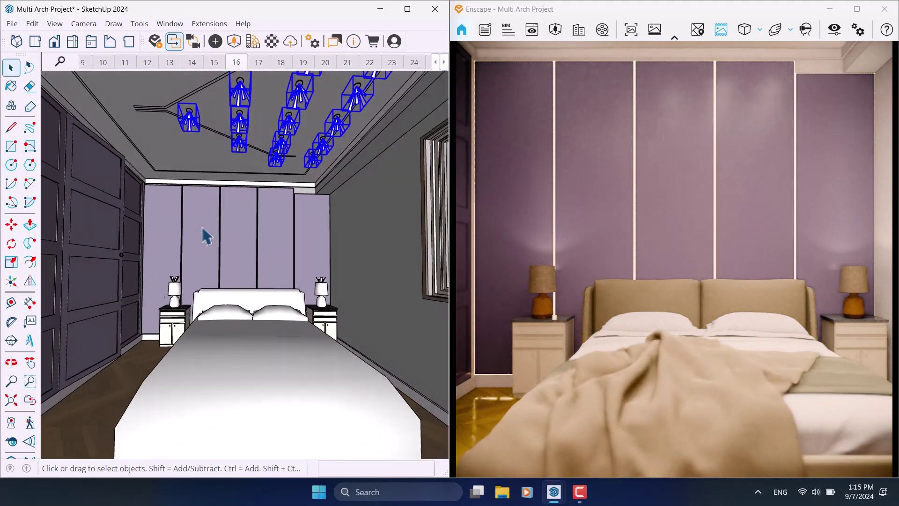
left_click(286, 349)
key("Escape")
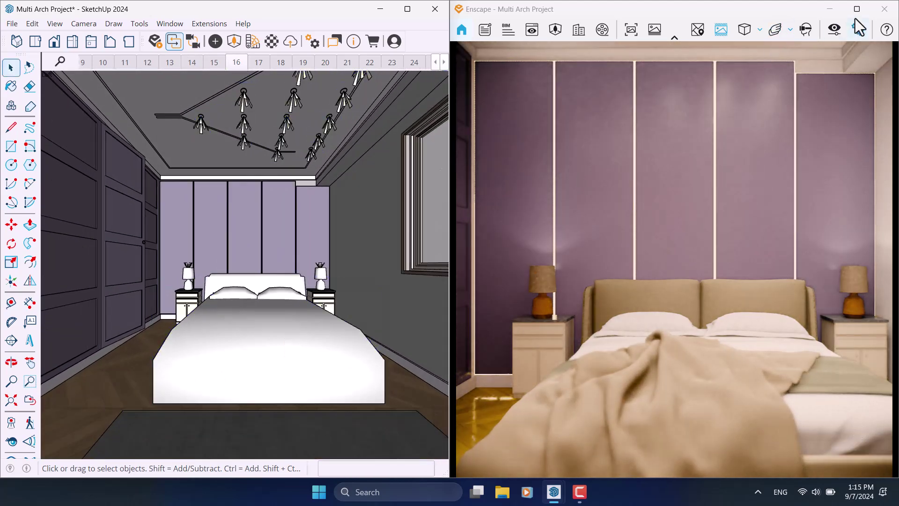
left_click(863, 13)
left_click(863, 13)
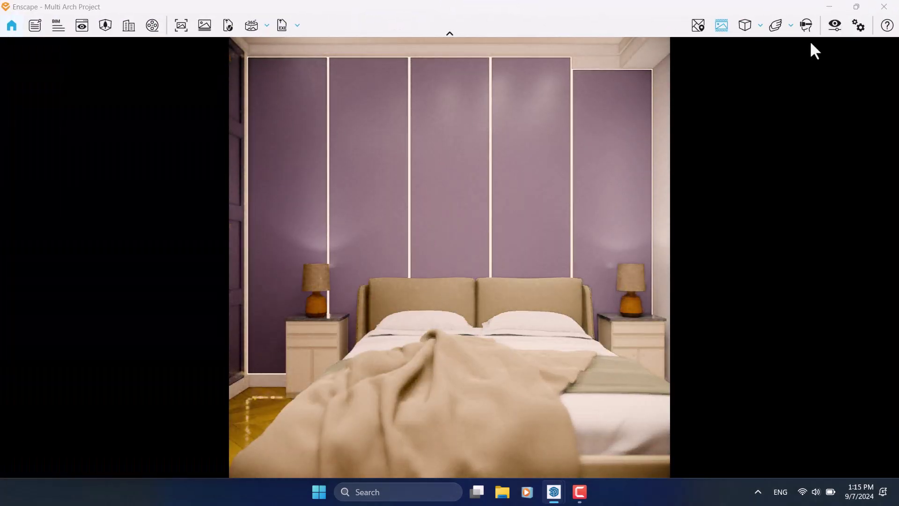
- Set the colour temperature to 5000 K, then snap Enscape back to the right half
left_click(835, 26)
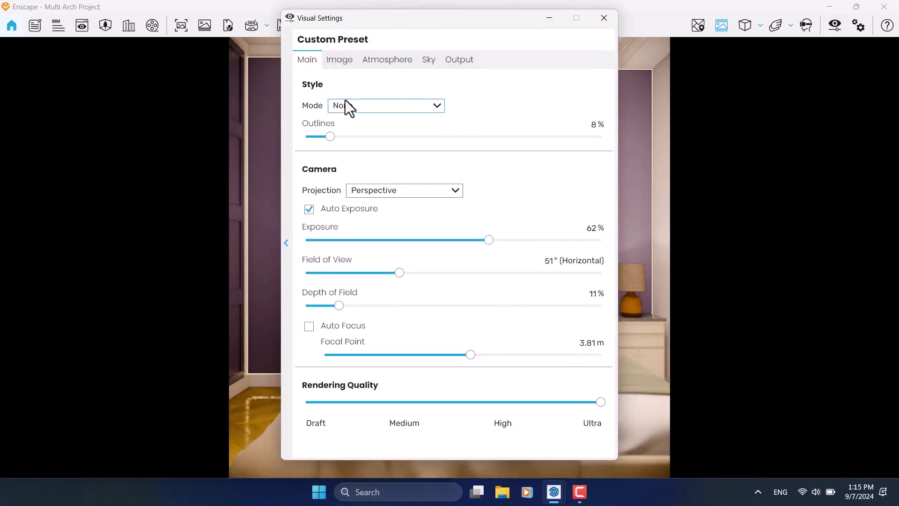
left_click(339, 59)
left_click_drag(571, 226, 613, 226)
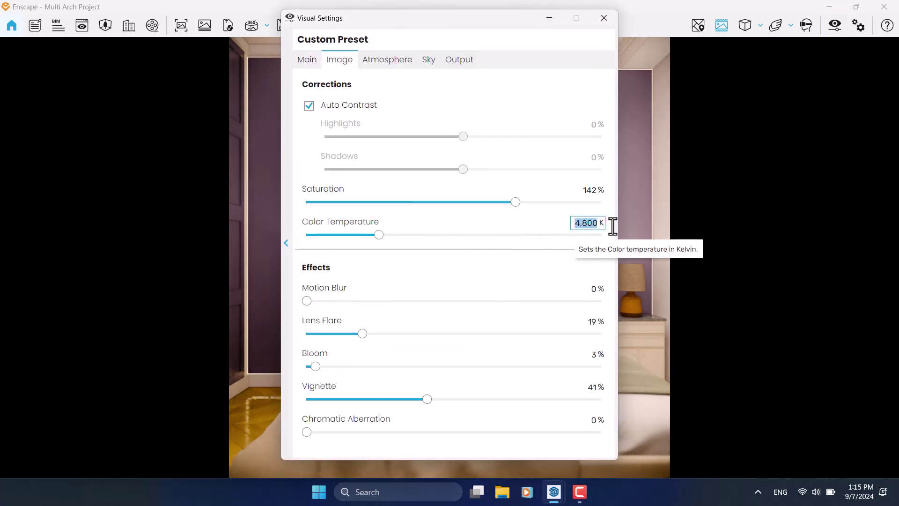
type("5000")
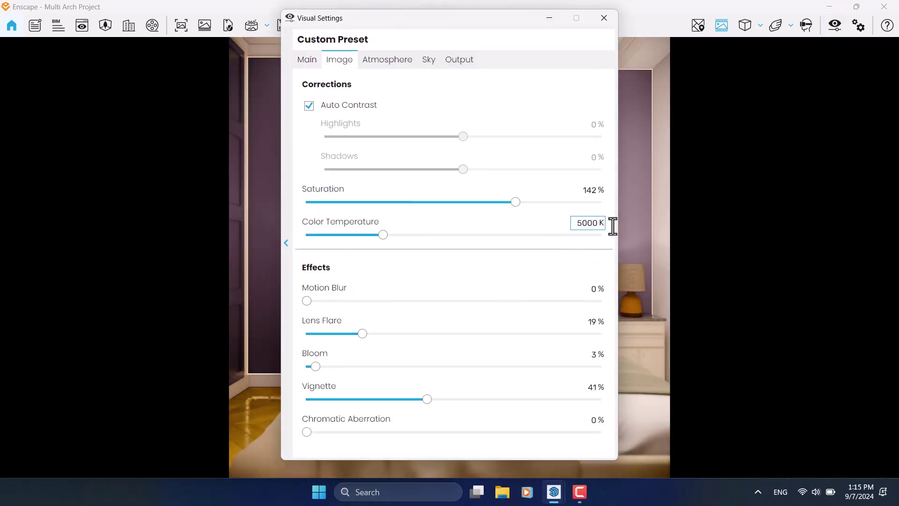
left_click(603, 18)
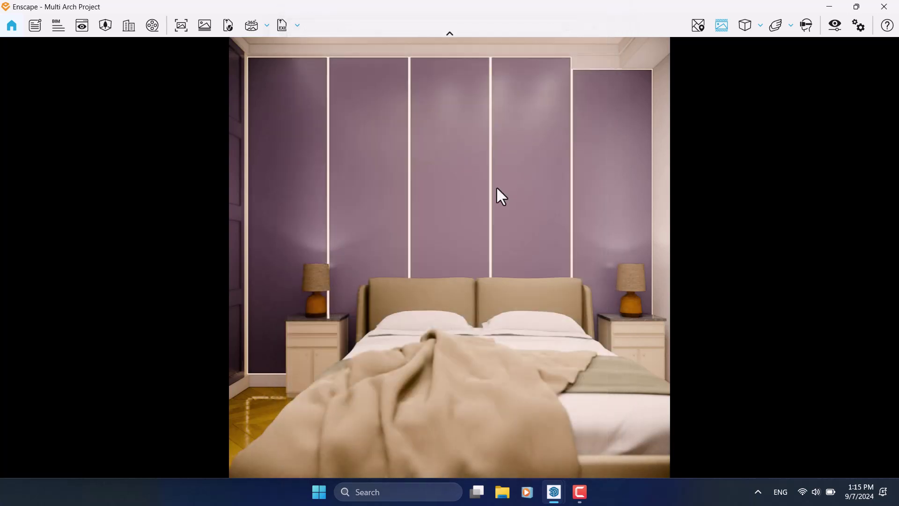
key("super+Right")
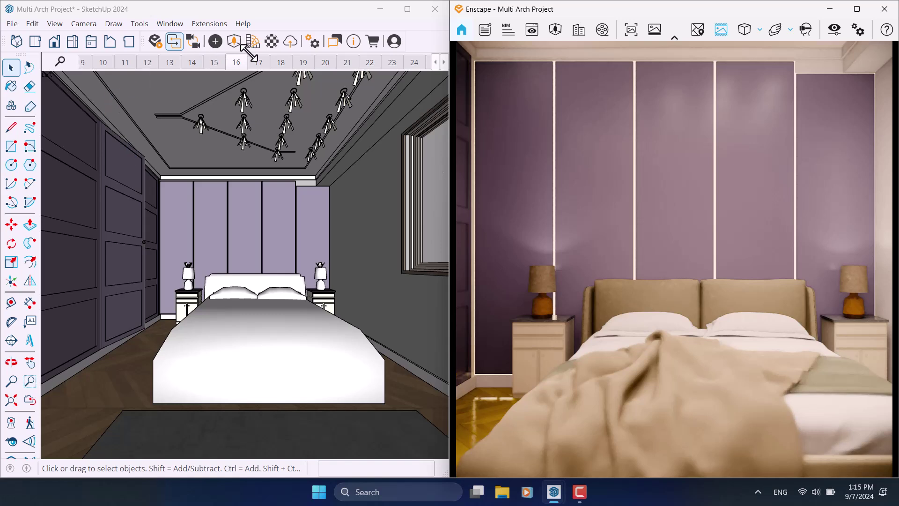
- Open the Enscape Material Editor on the purple wall panel's SlateGray material
left_click(269, 45)
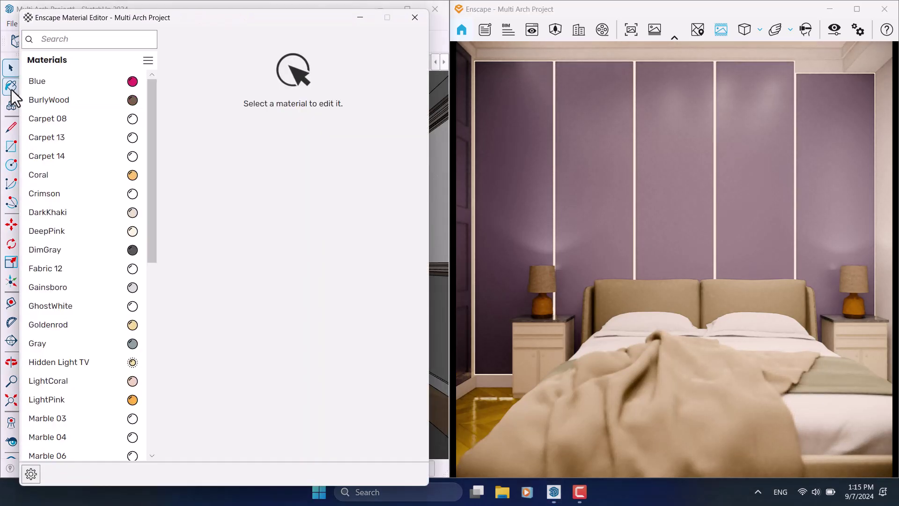
left_click(11, 90)
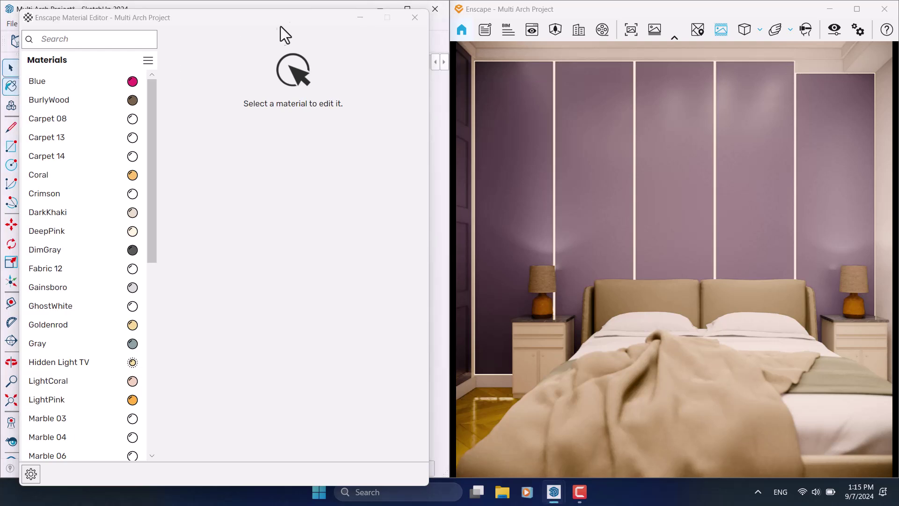
left_click_drag(289, 13, 249, 263)
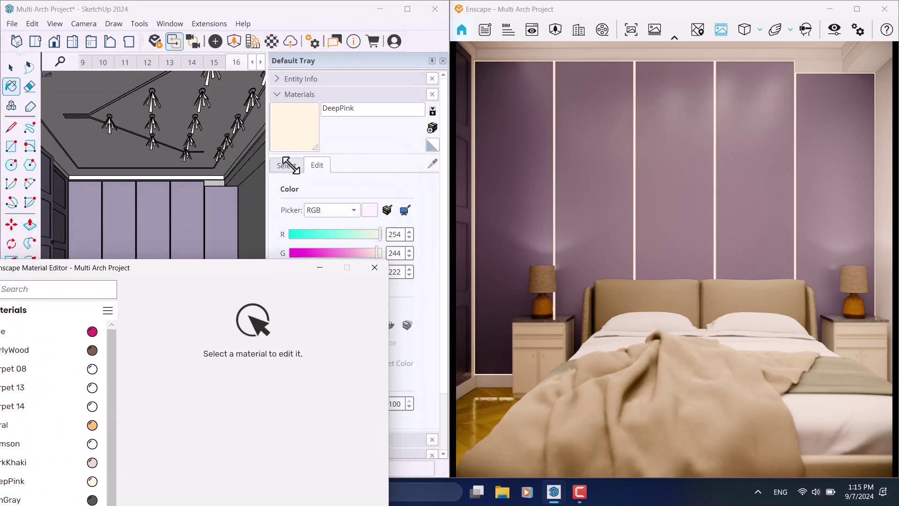
left_click(286, 165)
left_click(432, 163)
scroll(195, 193, "up", 3)
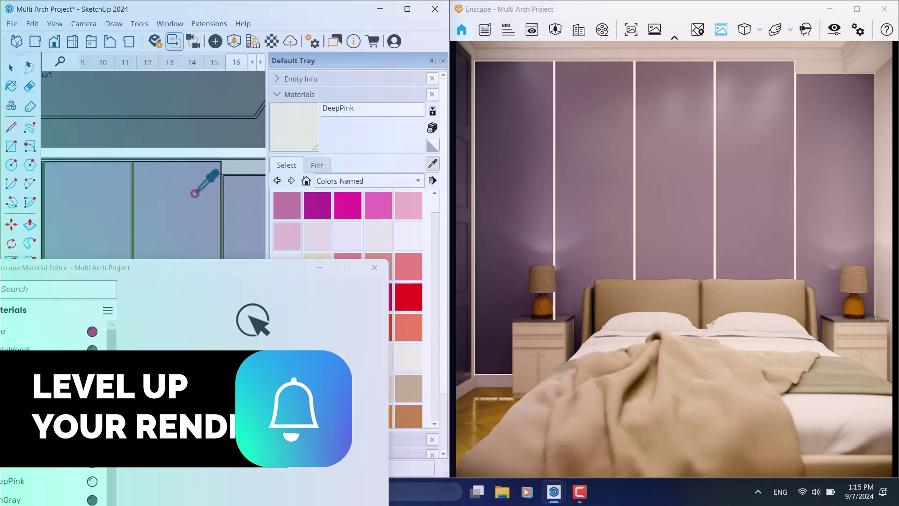
left_click(195, 193)
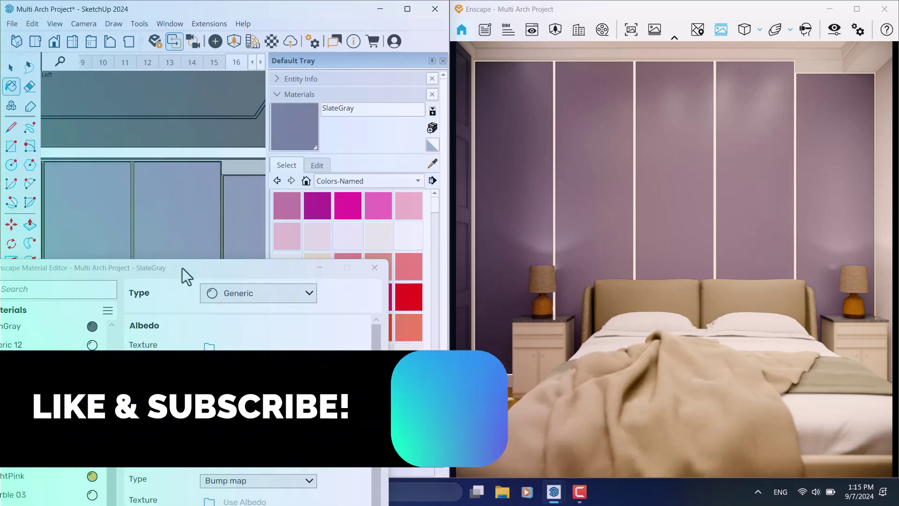
left_click_drag(182, 268, 211, 38)
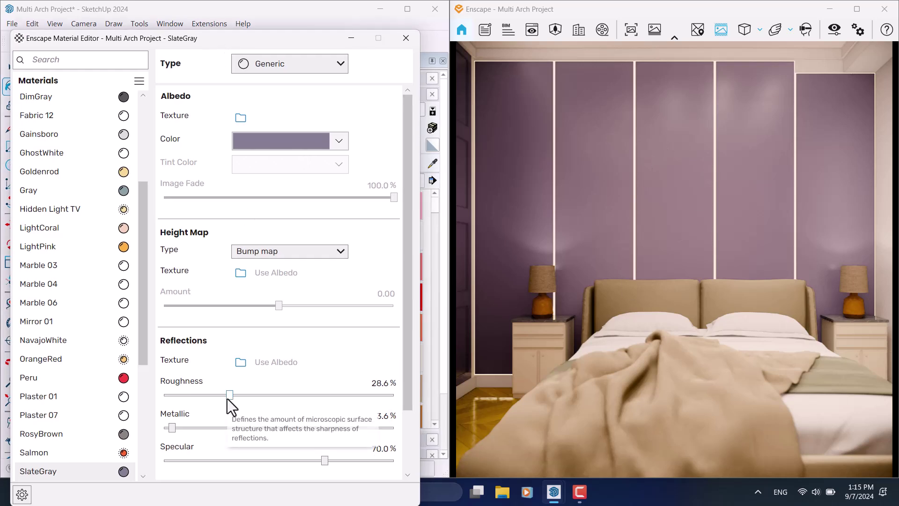
- Set SlateGray roughness to 29.6%
left_click_drag(206, 395, 182, 396)
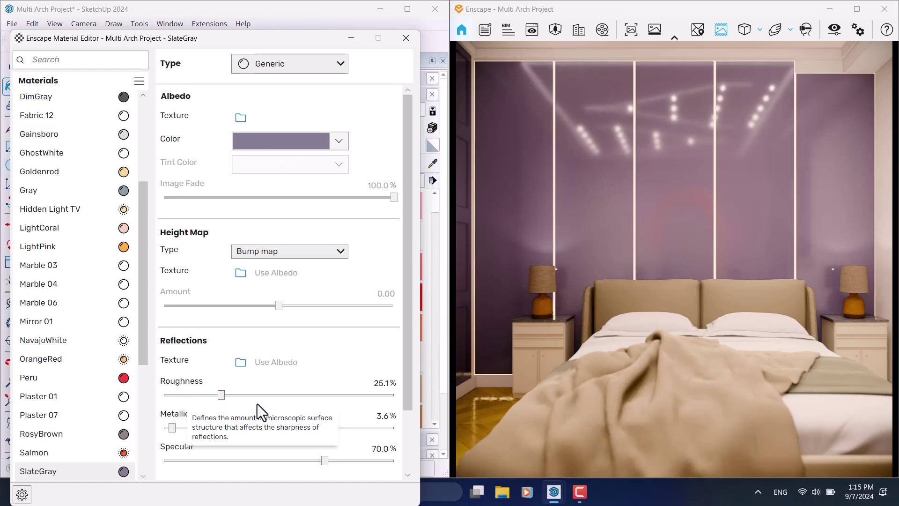
left_click(380, 383)
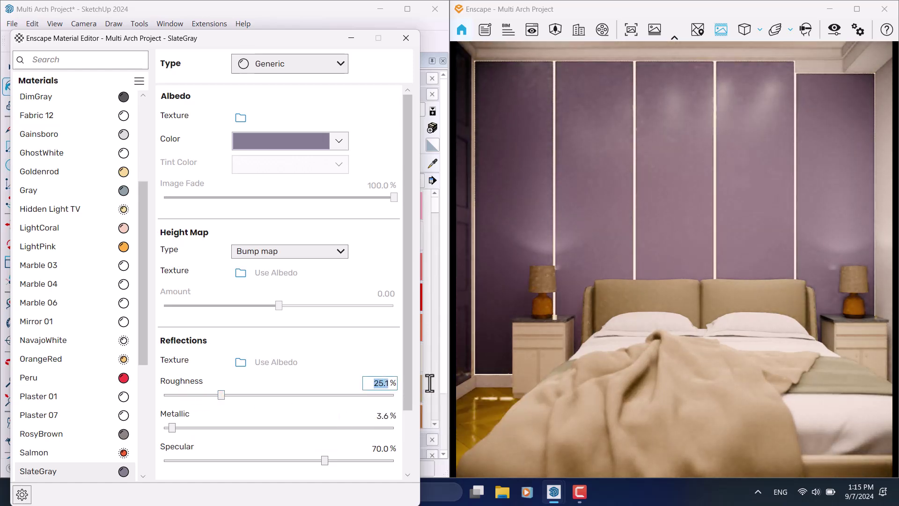
type("29")
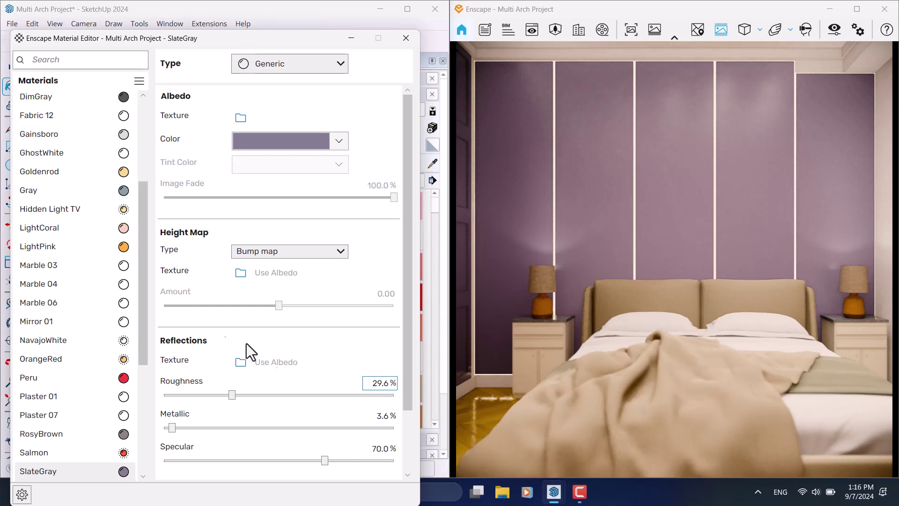
scroll(83, 360, "down", 5)
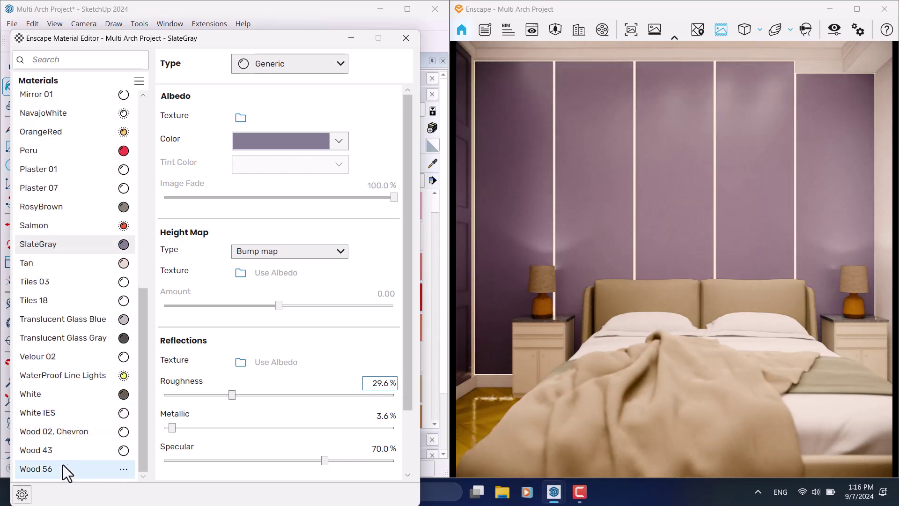
- Give Wood 02, Chevron Metallic 0 and Roughness 3.6, then close the Material Editor
left_click(63, 434)
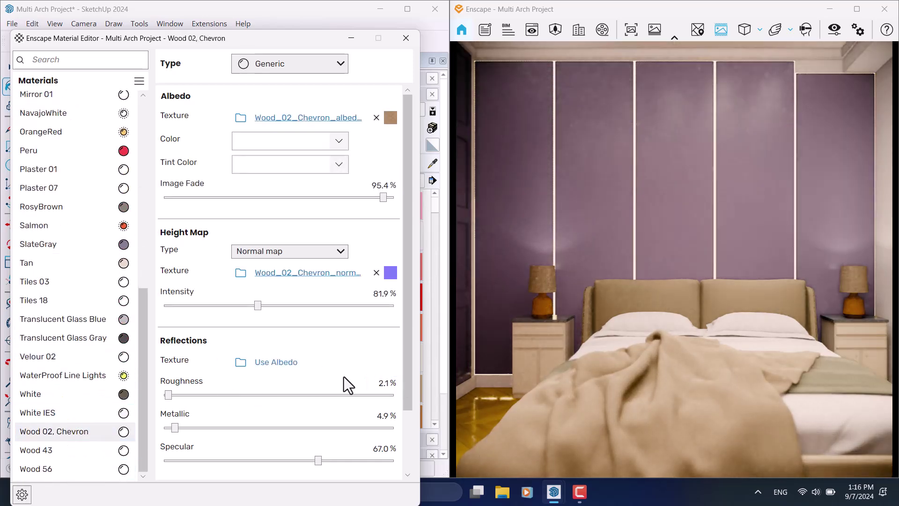
double_click(377, 415)
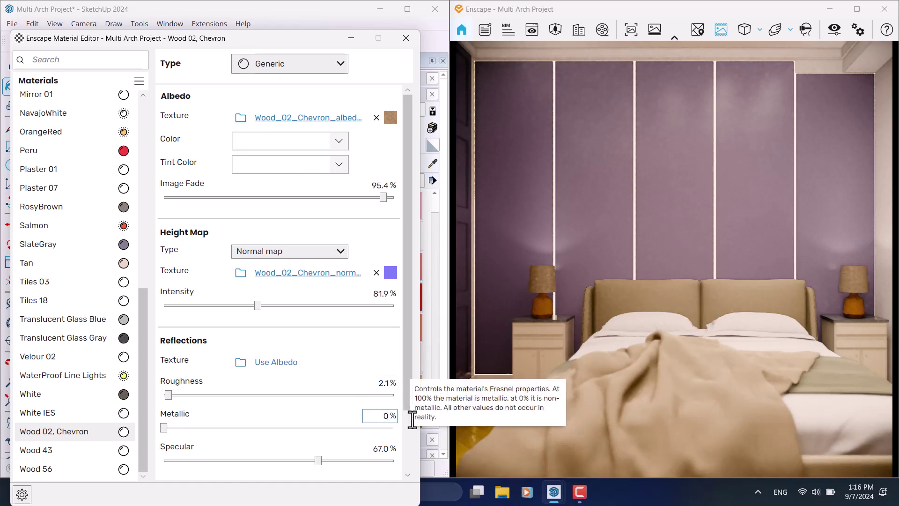
type("0")
key("Return")
double_click(383, 387)
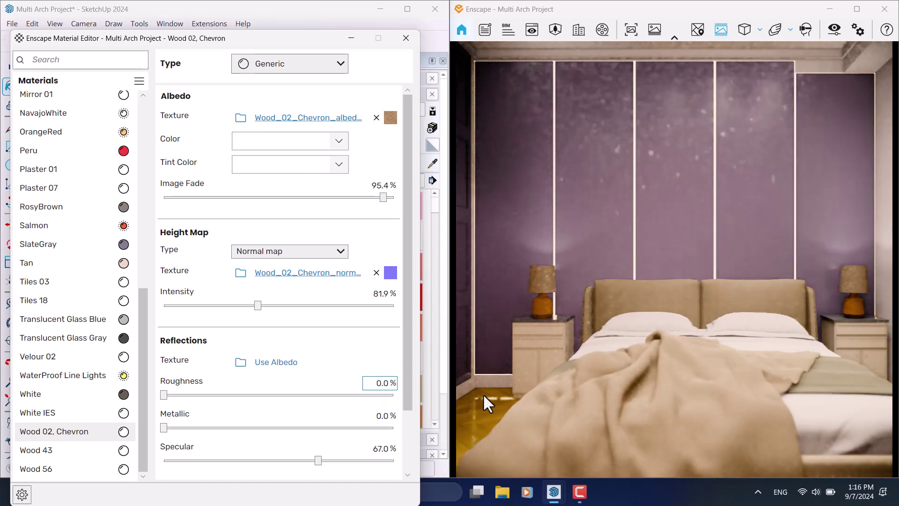
key("Return")
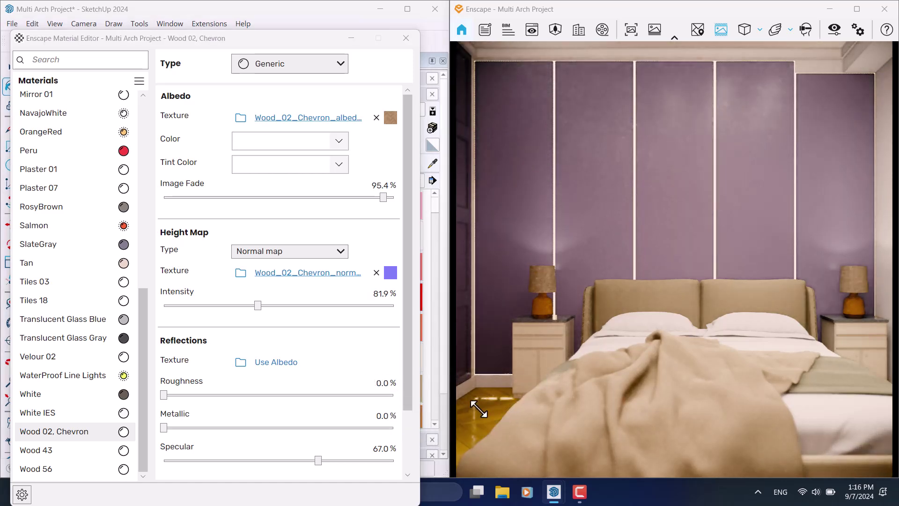
double_click(389, 386)
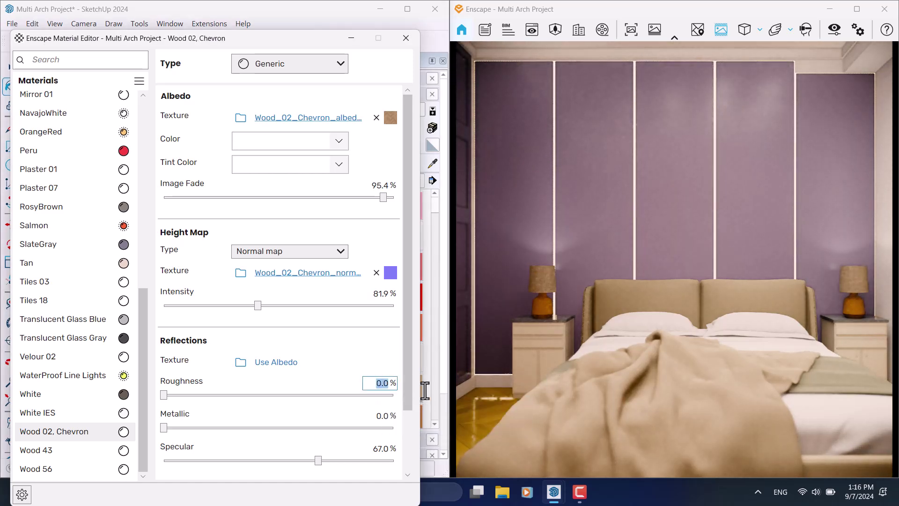
type("3")
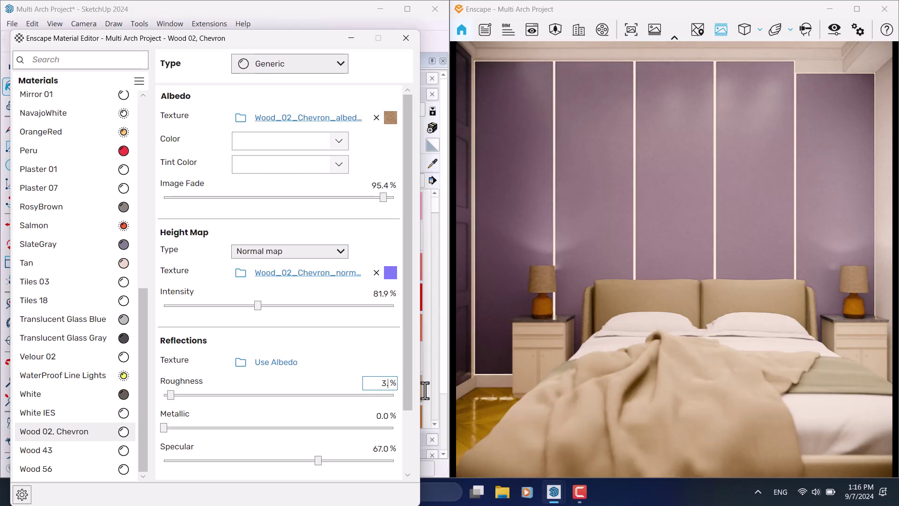
type(".6")
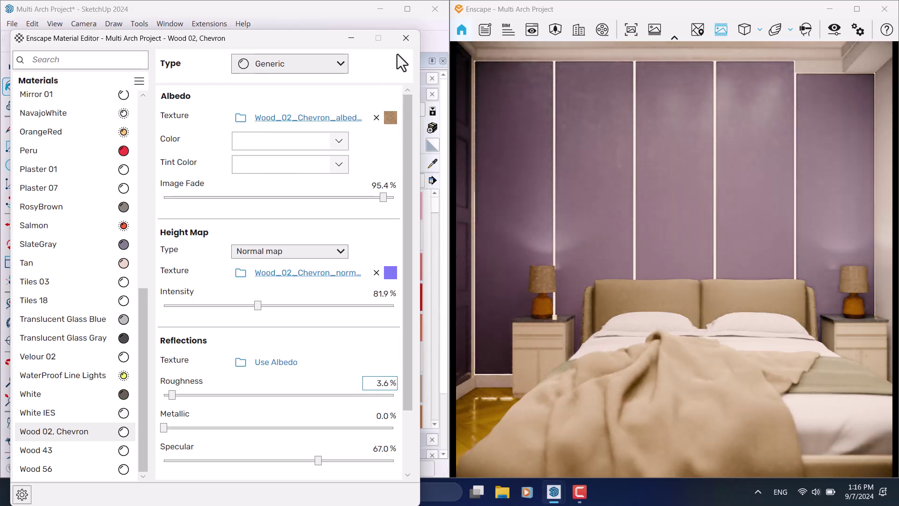
left_click(406, 38)
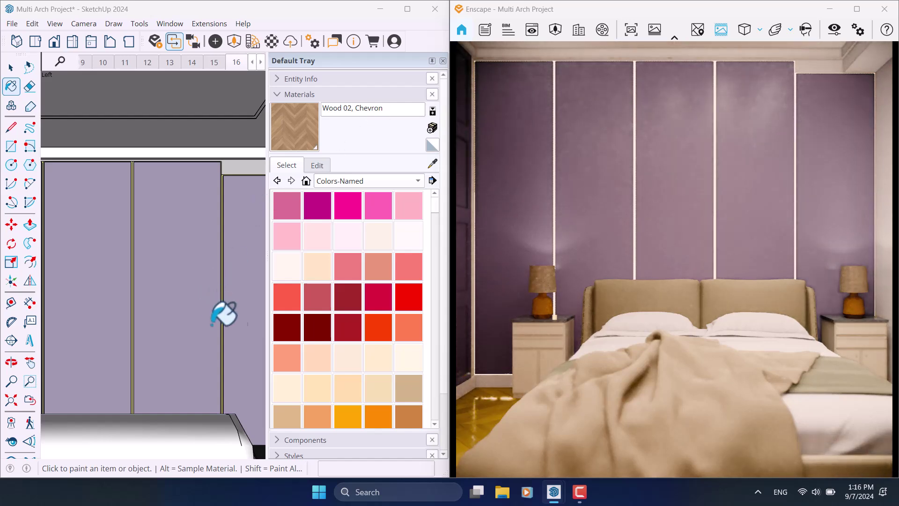
- Set the nightstand lamp's 5.ies spot light to 900 cd luminous intensity
mouse_move(224, 313)
middle_mouse_down()
mouse_move(241, 325)
mouse_move(121, 186)
mouse_move(217, 217)
mouse_move(145, 187)
mouse_move(131, 305)
mouse_move(117, 239)
middle_mouse_up()
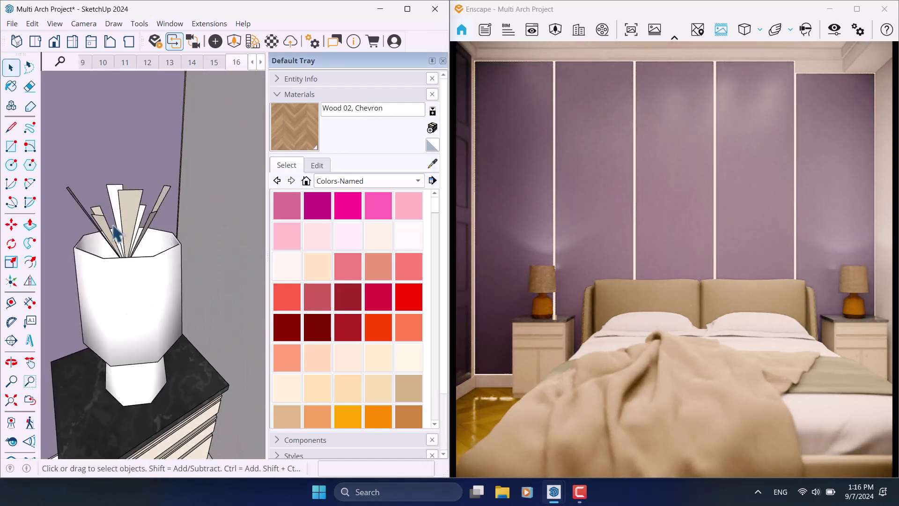
left_click(213, 46)
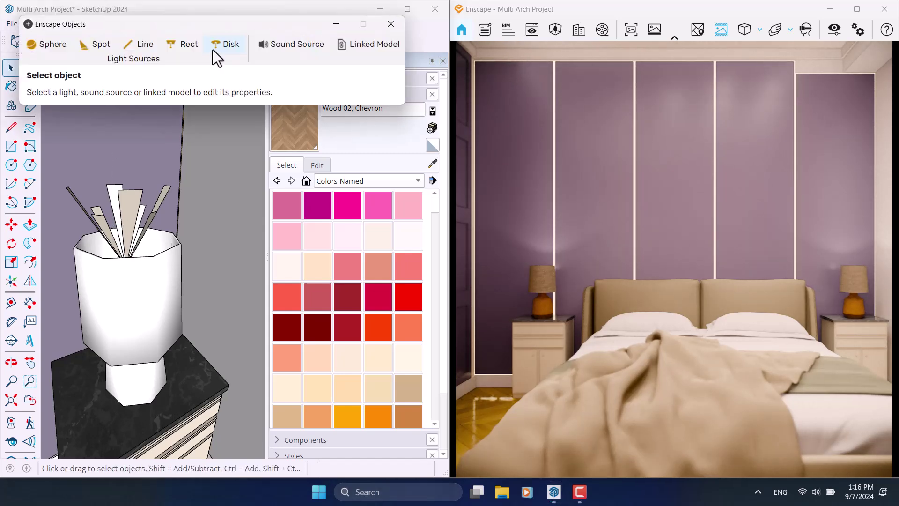
left_click(130, 227)
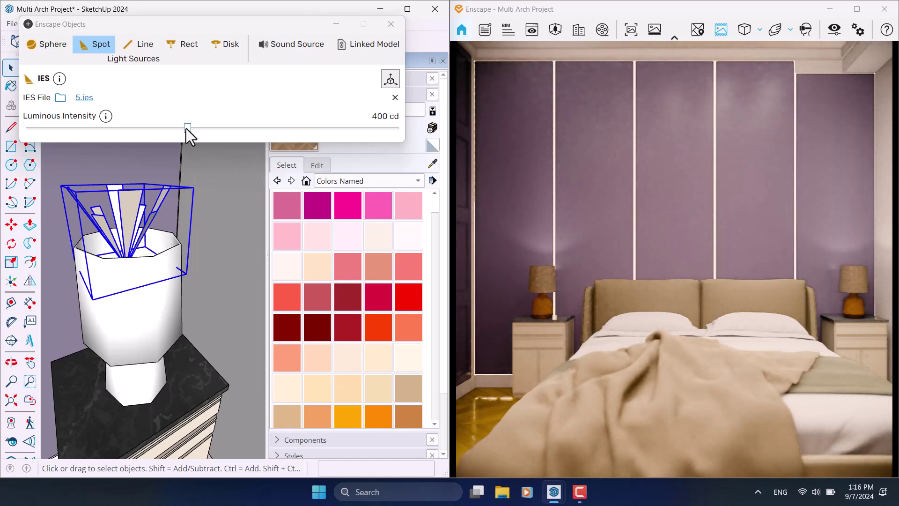
left_click_drag(186, 129, 220, 128)
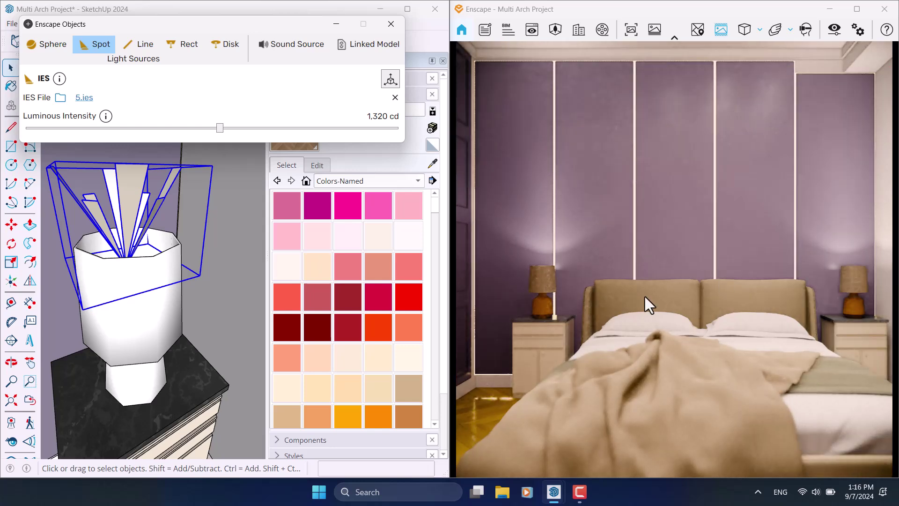
left_click_drag(366, 119, 423, 112)
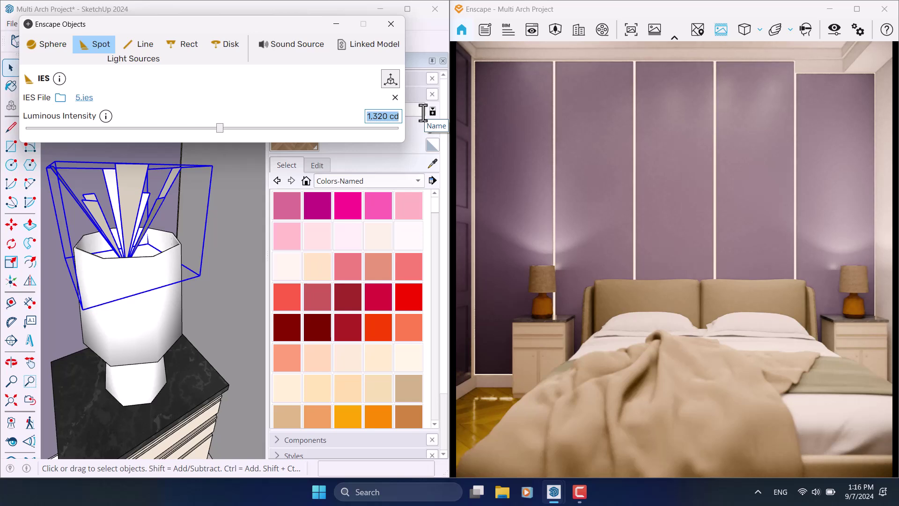
type("900")
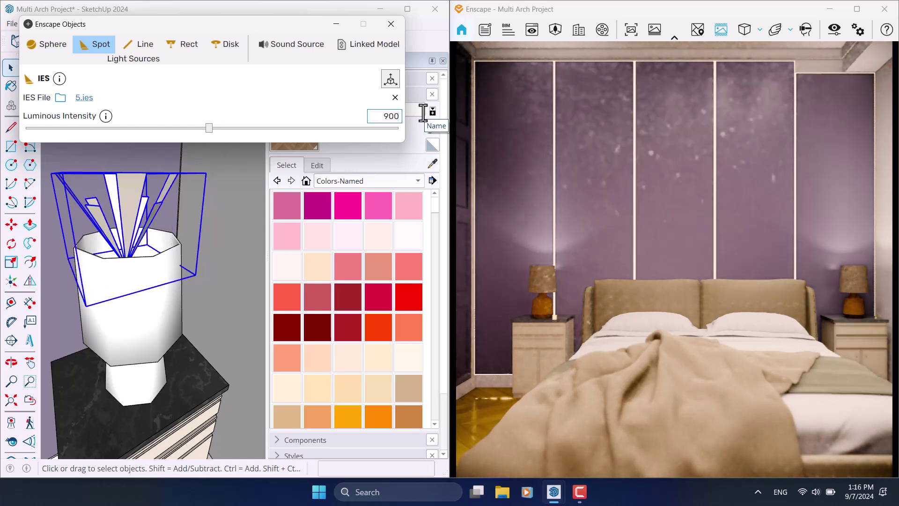
key("Return")
- Close Enscape Objects and sample the lamp fins' DeepPink material with the Paint Bucket
left_click(393, 27)
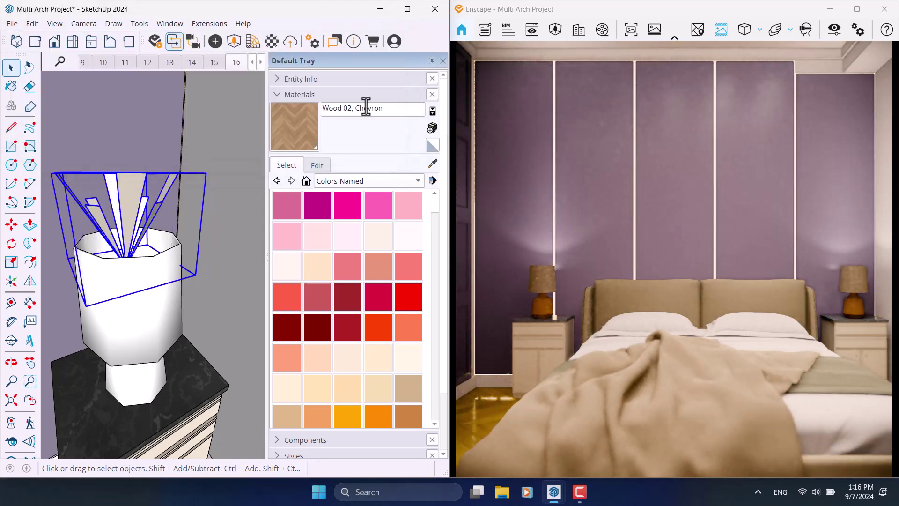
key("b")
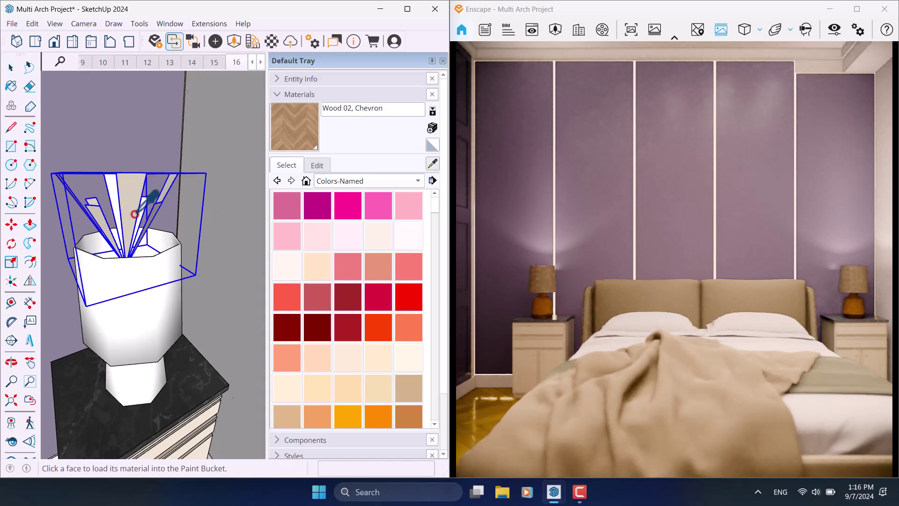
scroll(141, 202, "up", 3)
left_click(140, 202, "alt")
- Change DeepPink's green to 190 for RGB 254, 190, 222, then maximize Enscape
left_click(318, 166)
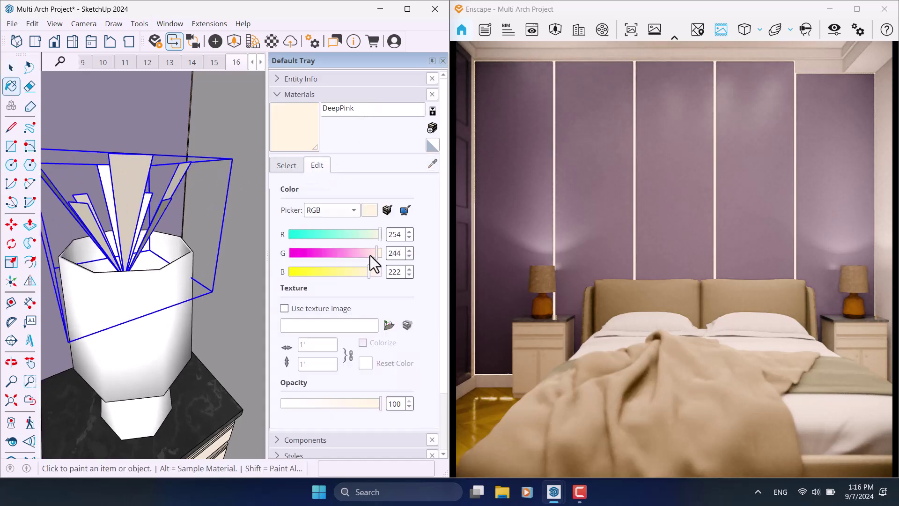
left_click_drag(371, 258, 355, 258)
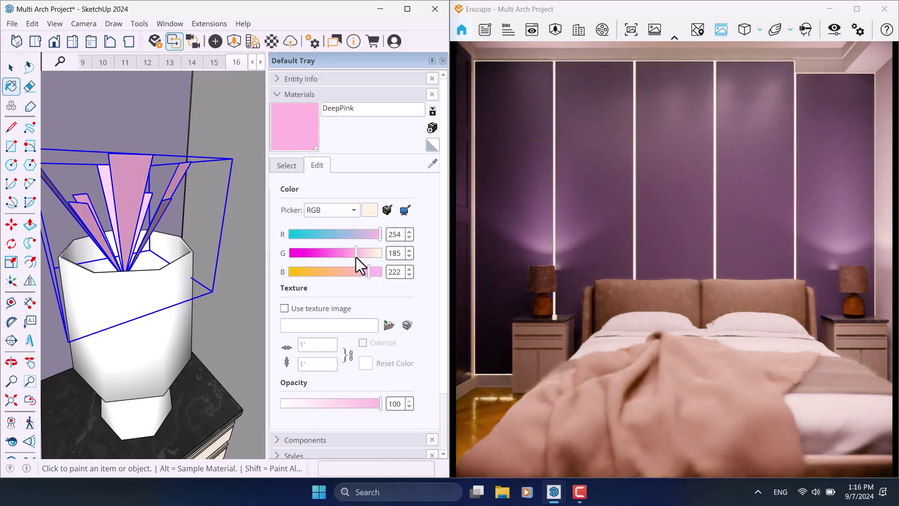
left_click(411, 251)
left_click(411, 250)
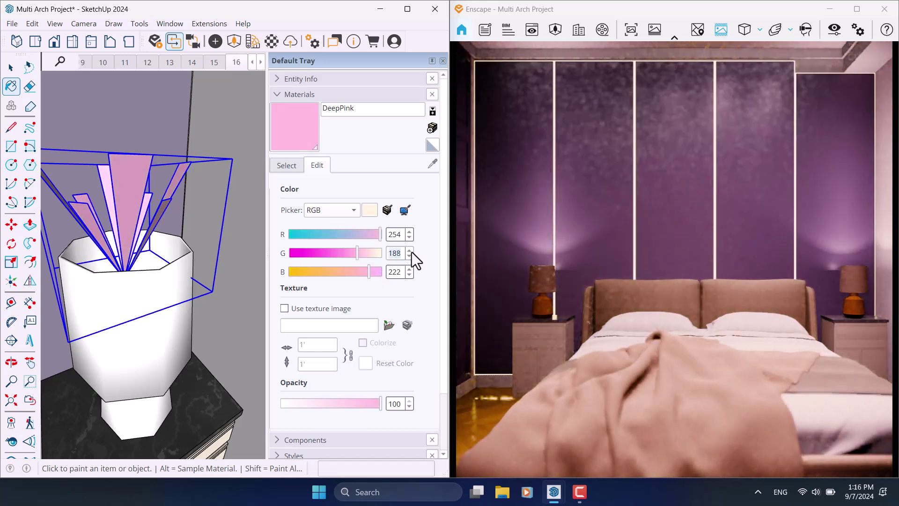
left_click(411, 250)
left_click(411, 251)
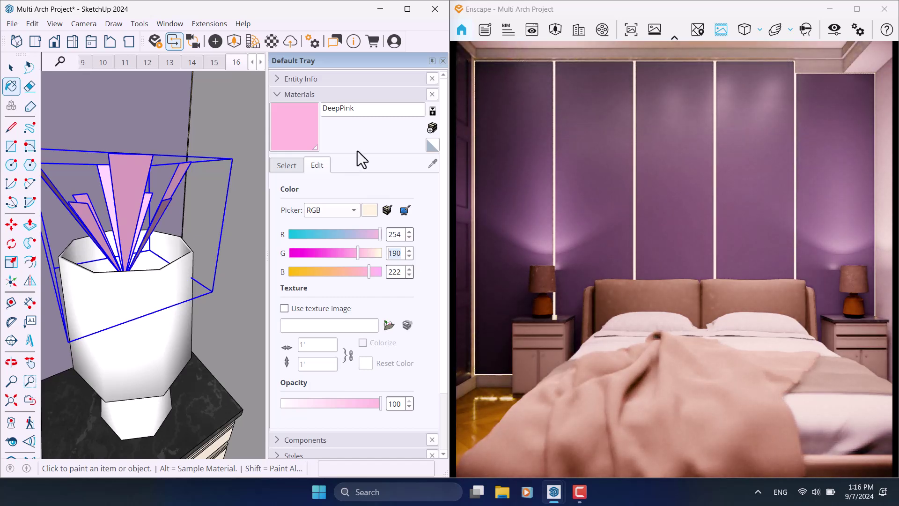
left_click(363, 138)
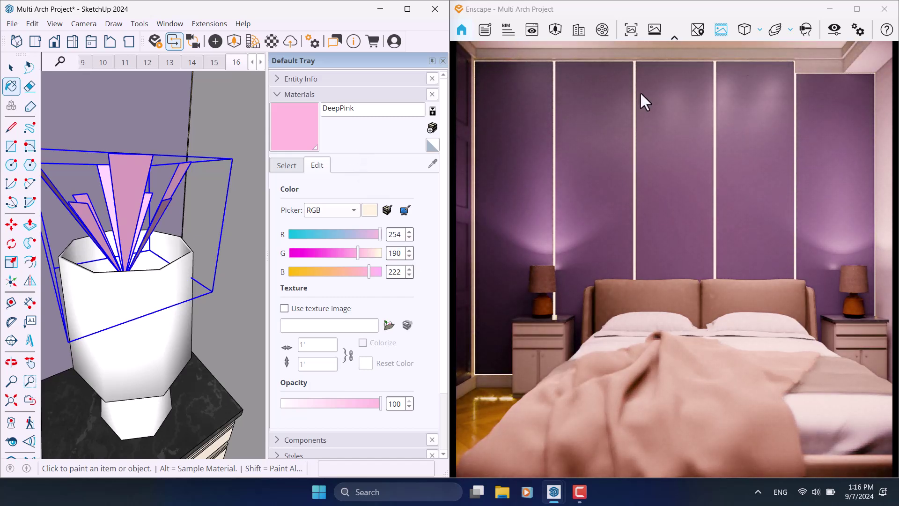
left_click(856, 9)
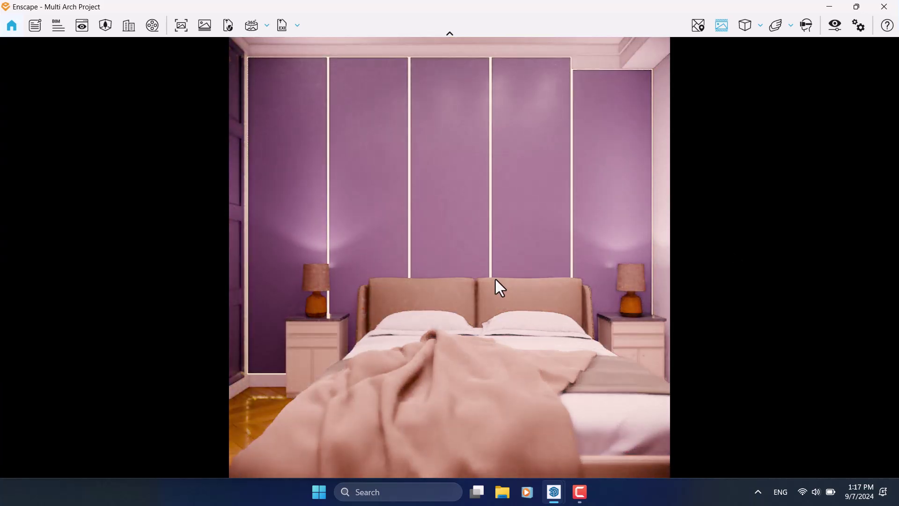
- Browse the saved views and settle on view 15 showing the purple wardrobe
key("v")
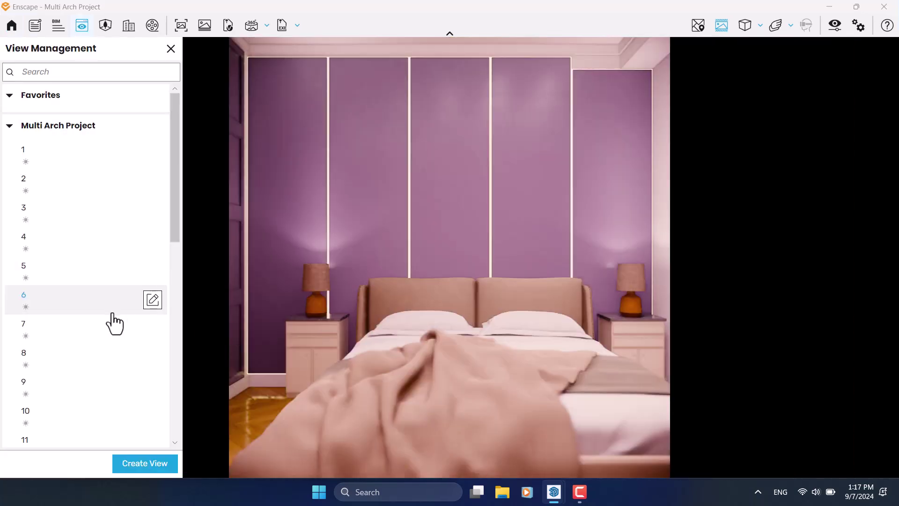
scroll(74, 365, "down", 2)
scroll(74, 390, "down", 2)
left_click(34, 395)
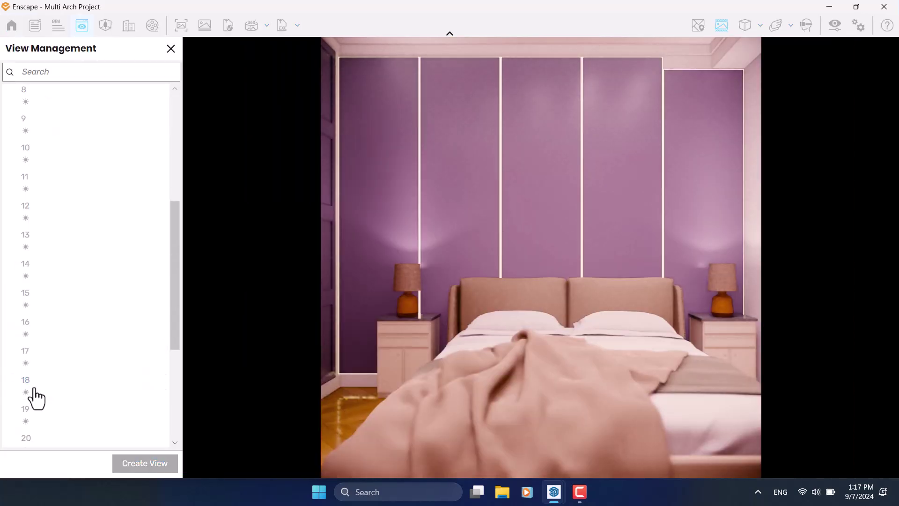
left_click(71, 356)
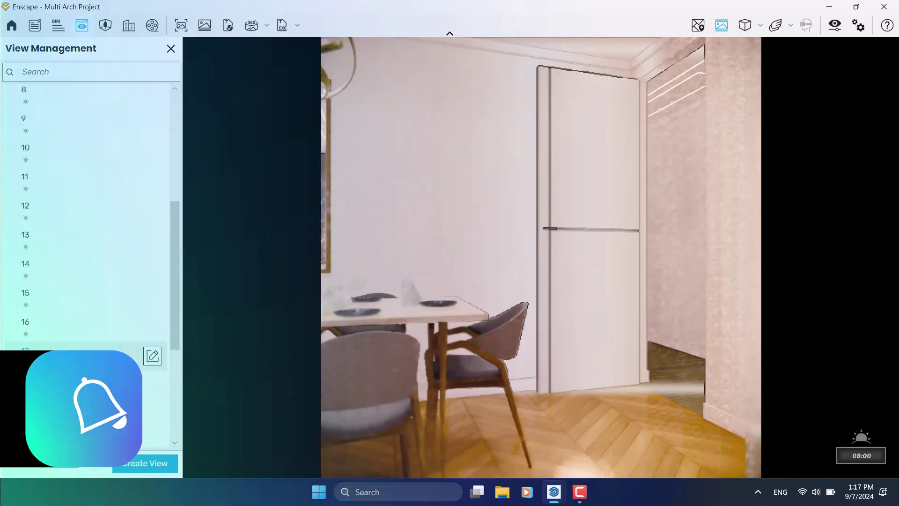
left_click(45, 349)
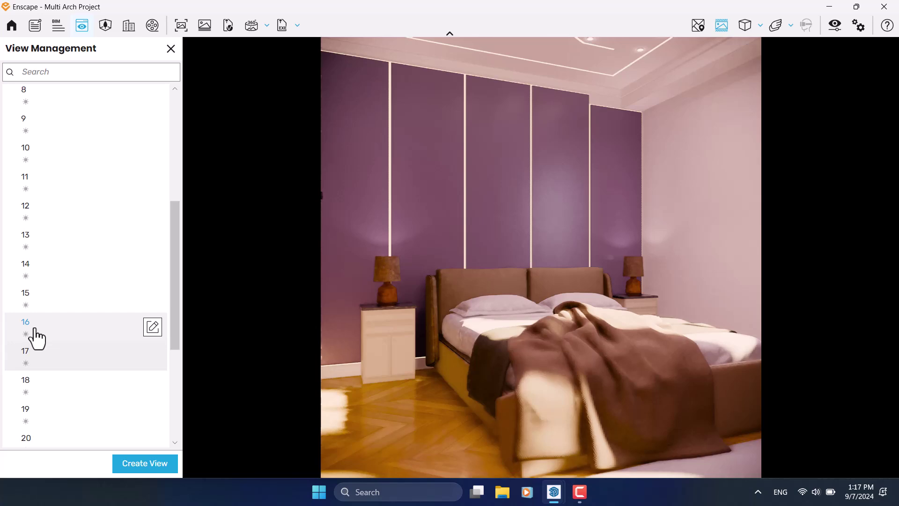
left_click(36, 336)
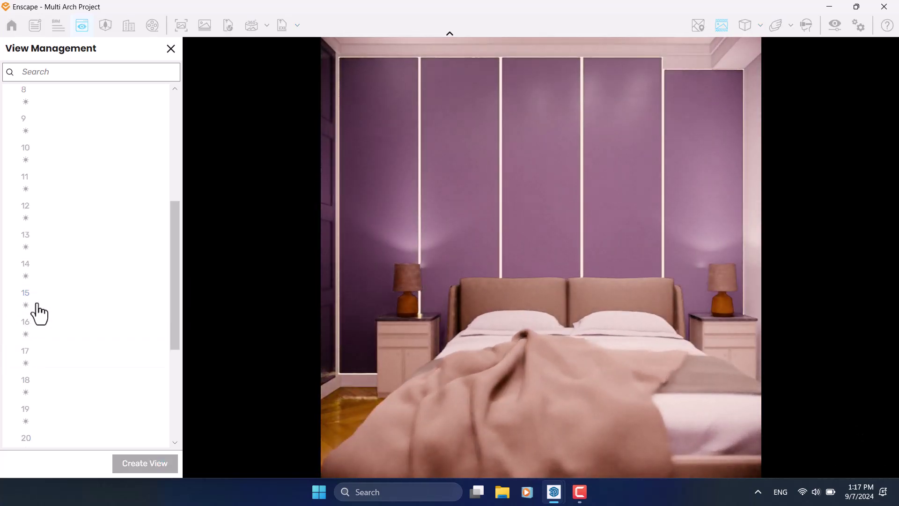
left_click(37, 304)
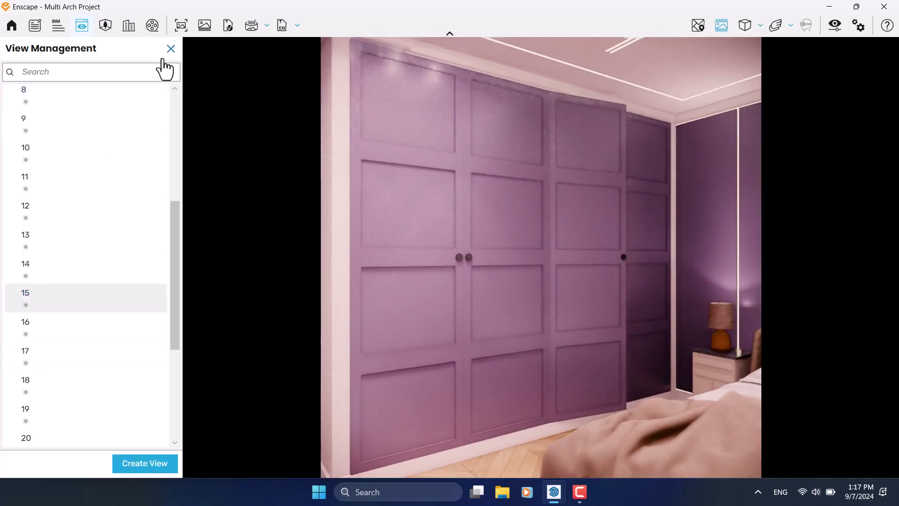
left_click(170, 48)
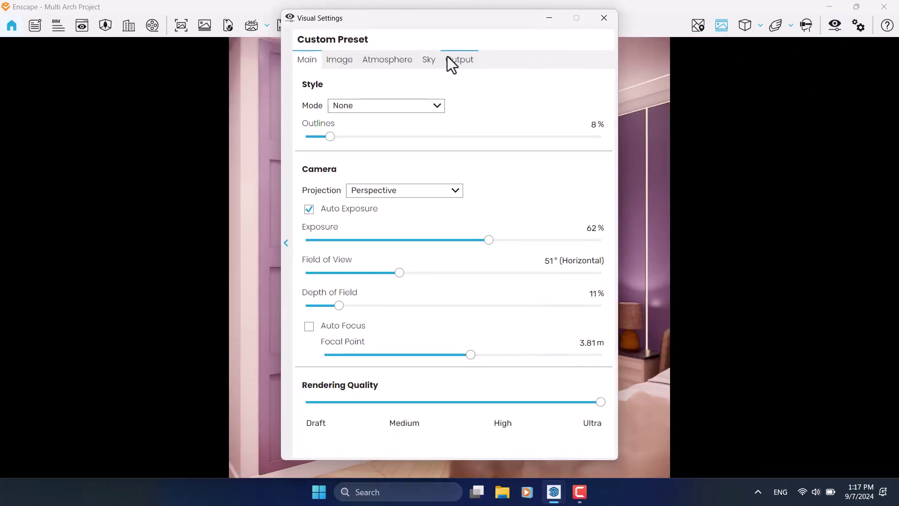
- Set Full HD output resolution and a 90° field of view in Visual Settings
left_click(448, 59)
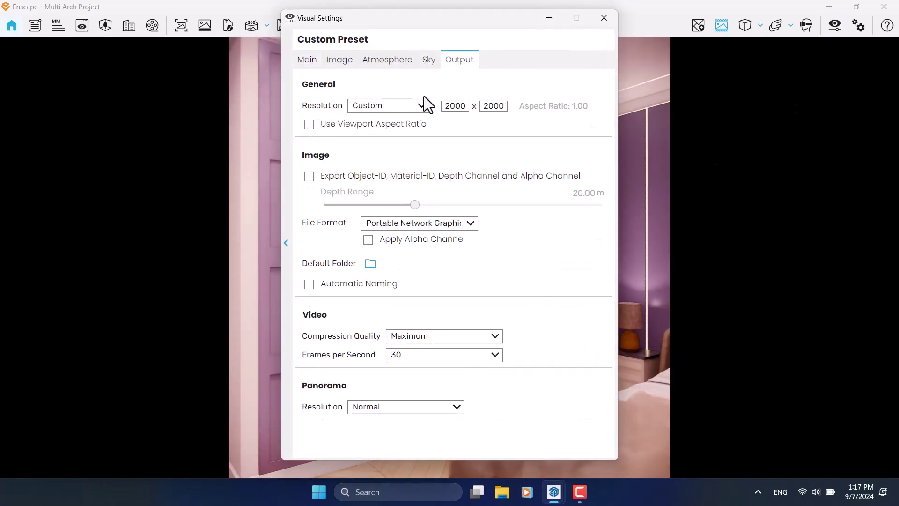
left_click(402, 104)
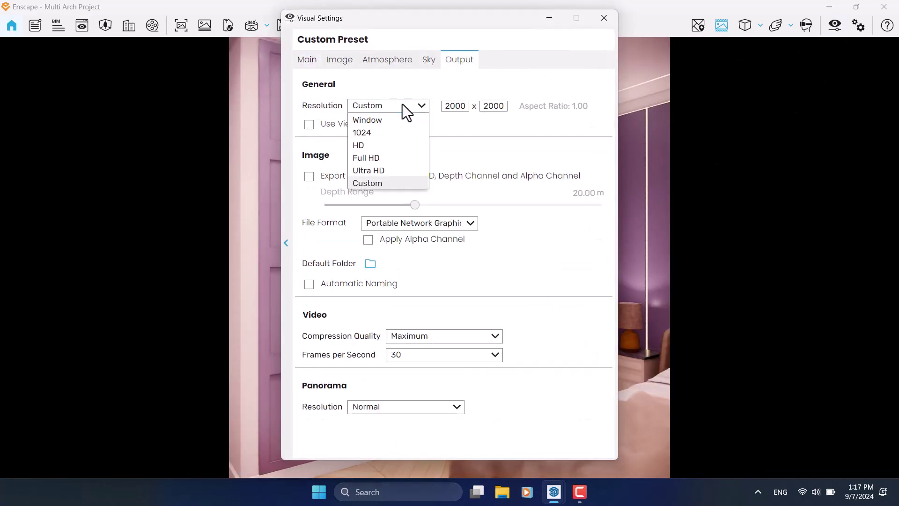
left_click(380, 158)
left_click(306, 60)
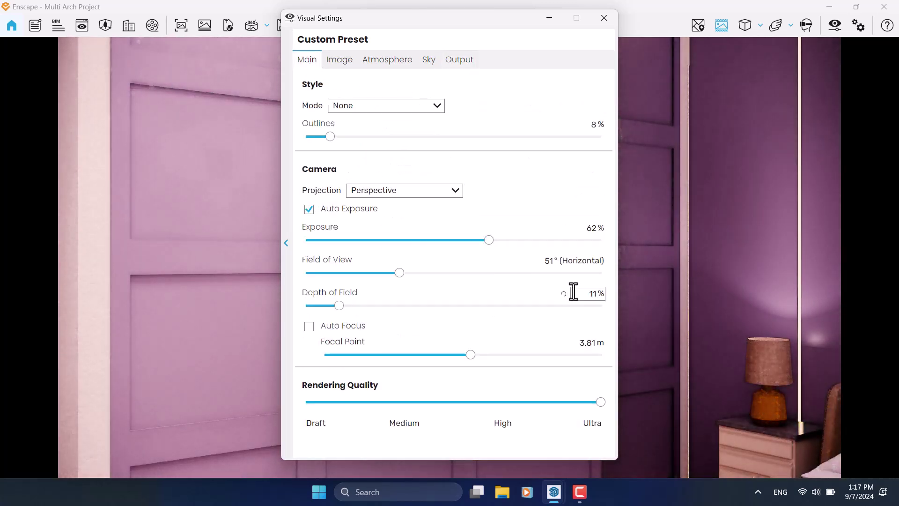
left_click(536, 262)
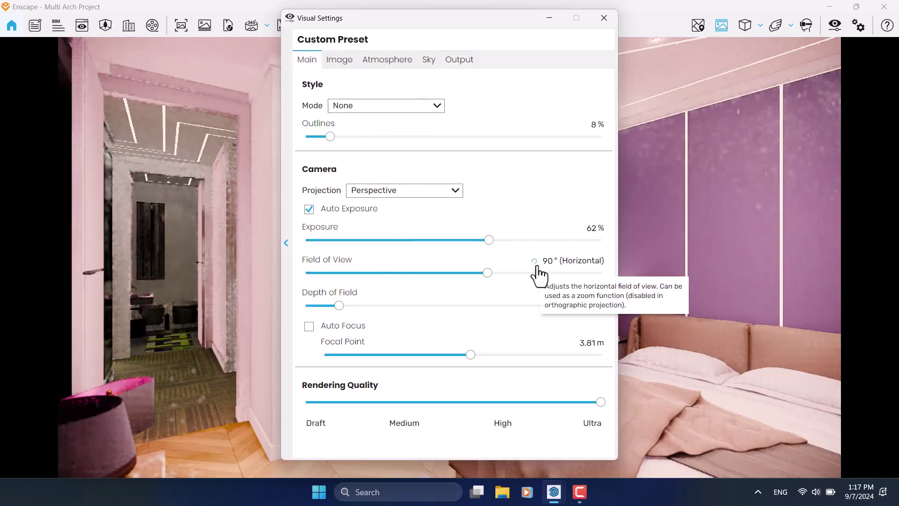
left_click(604, 18)
- Jump to saved view 15 and re-save it with the current camera position
key("v")
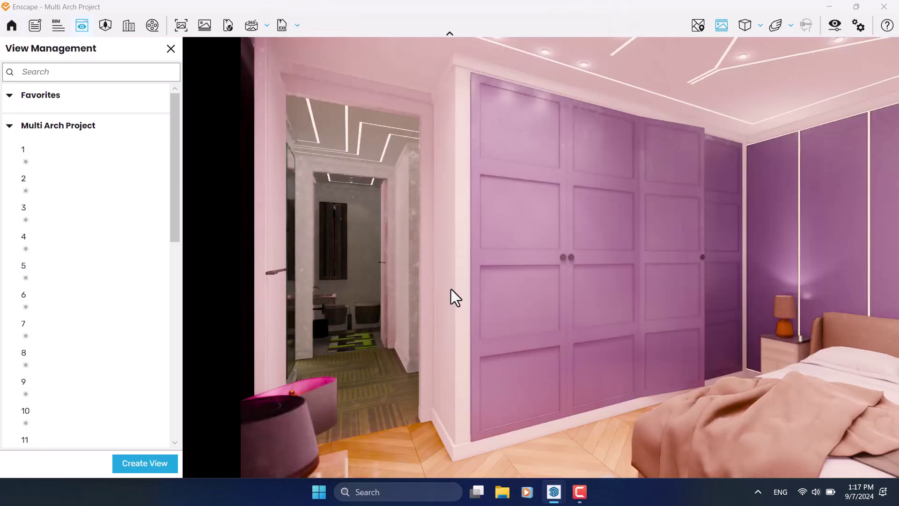
scroll(131, 334, "down", 3)
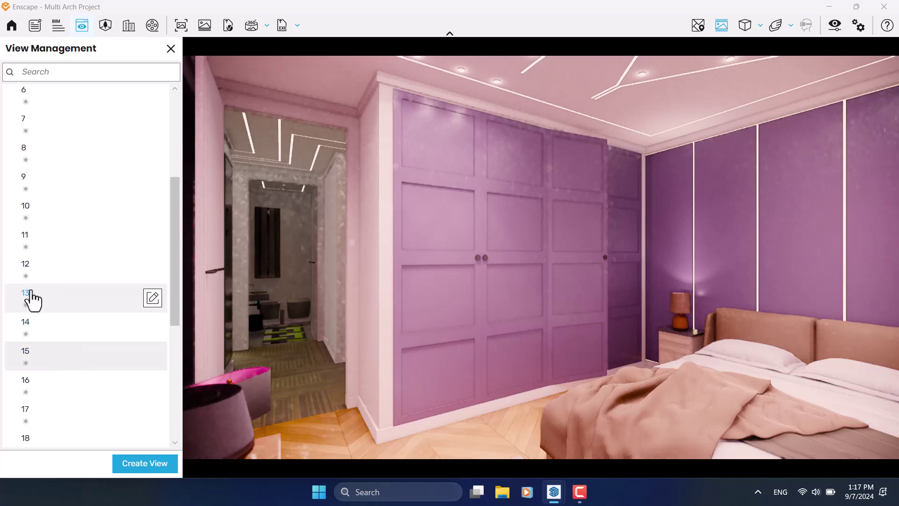
left_click(141, 363)
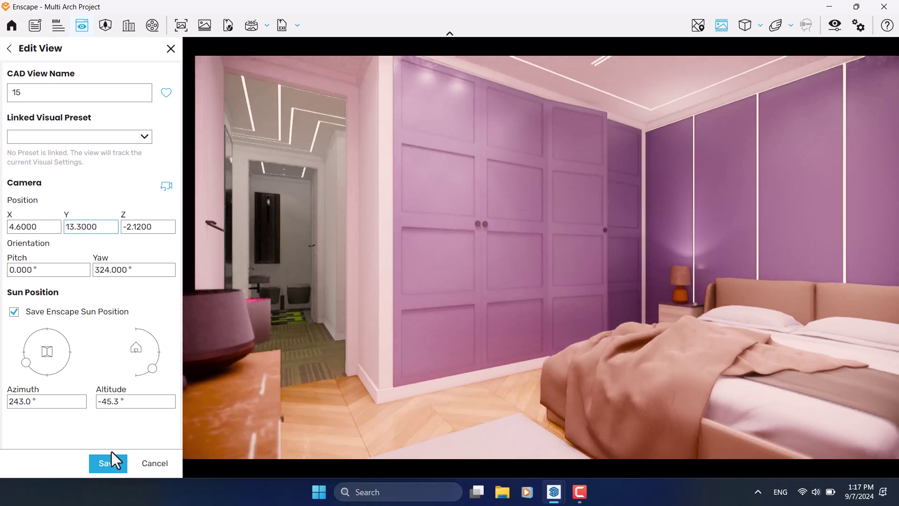
left_click(107, 463)
left_click(171, 49)
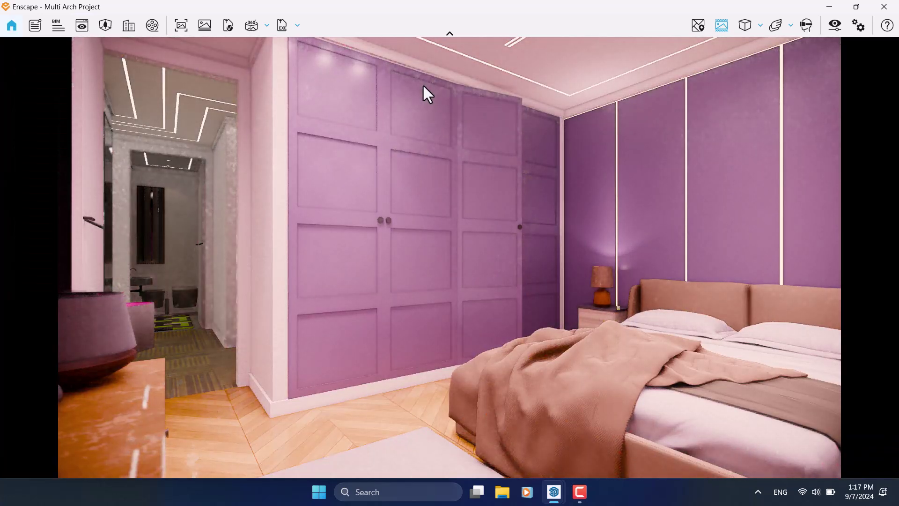
- Put Enscape and SketchUp side by side and select the flowers in the vase
key("super+Right")
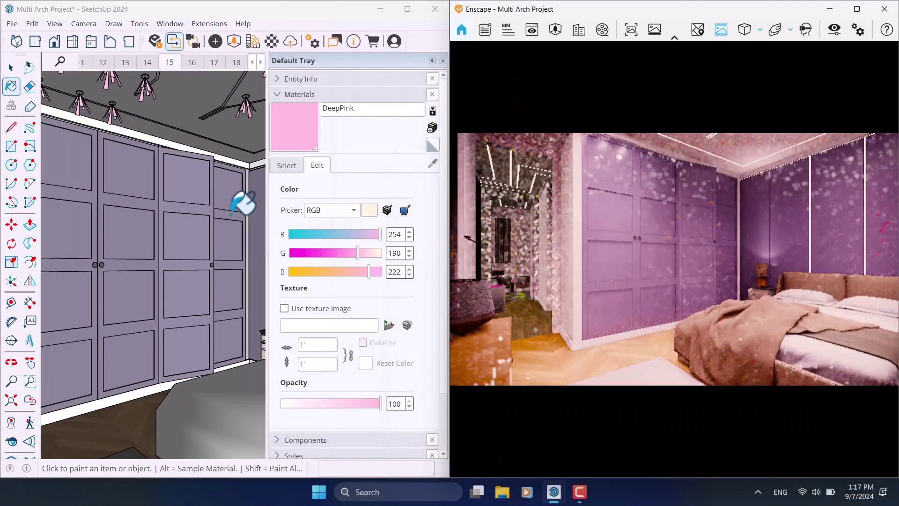
left_click(443, 61)
scroll(405, 276, "up", 5)
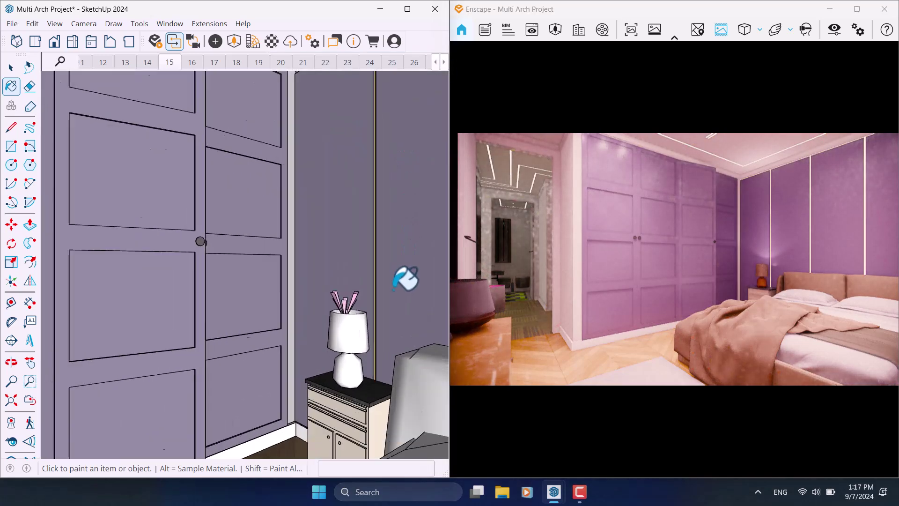
left_click(10, 68)
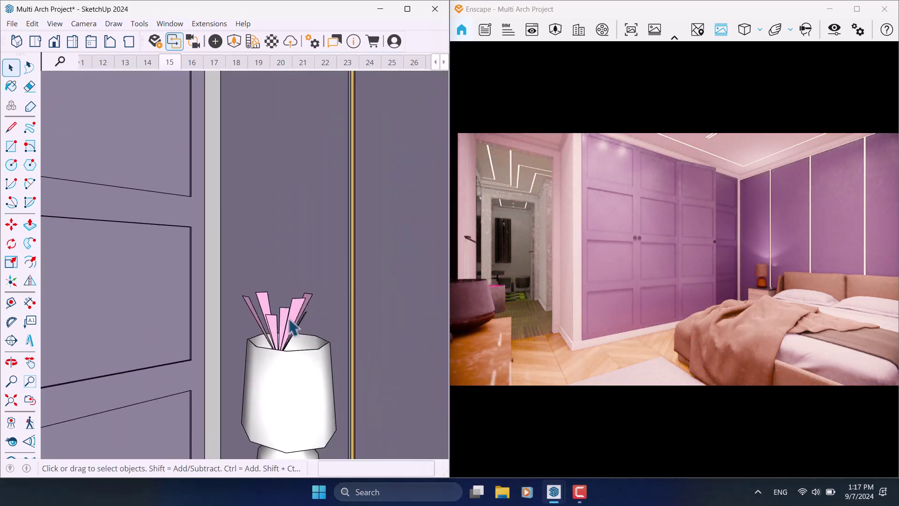
left_click(275, 300)
left_click(215, 46)
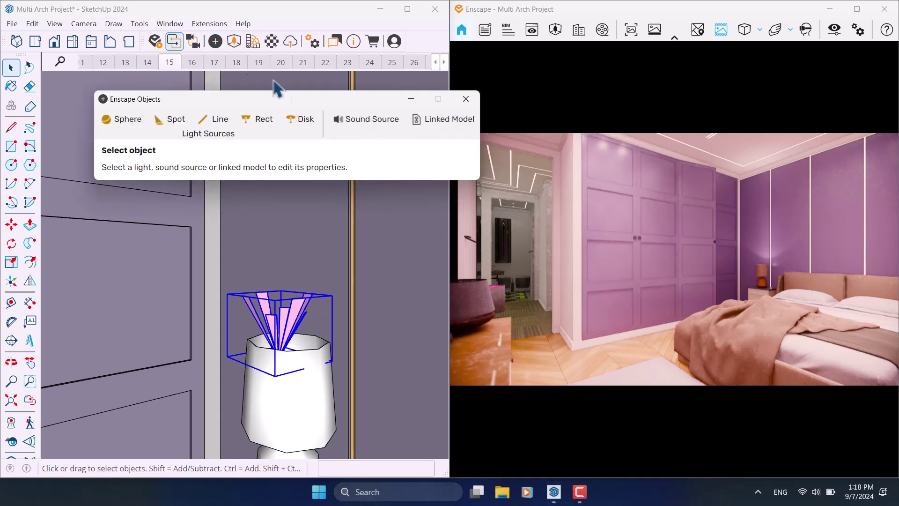
left_click(476, 104)
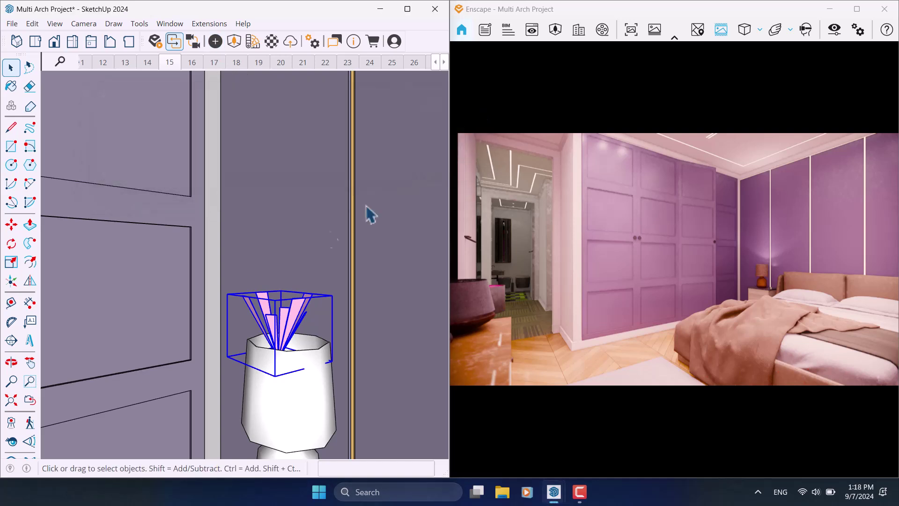
- Sample a cream colour from the model into the Paint Bucket material
left_click(11, 87)
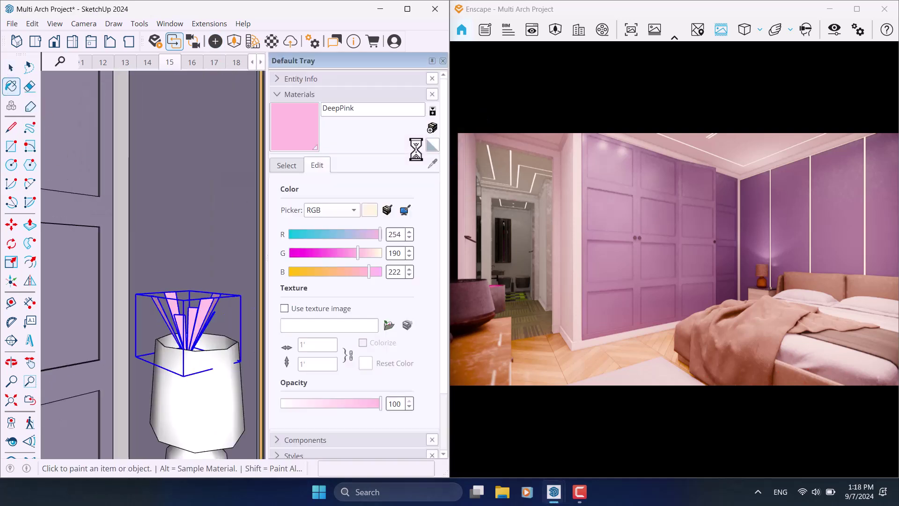
left_click(282, 164)
left_click(312, 165)
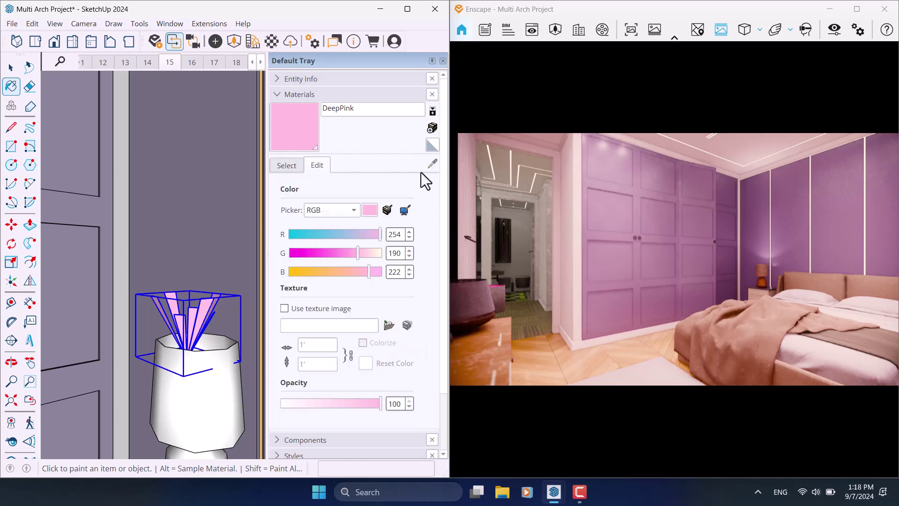
left_click(286, 165)
left_click(433, 164)
scroll(166, 346, "up", 3)
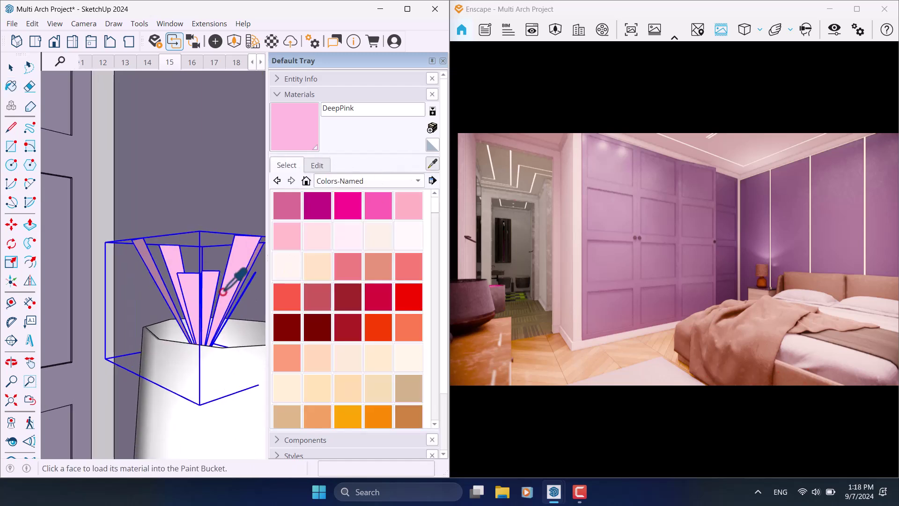
left_click(244, 271)
left_click(317, 165)
mouse_move(376, 252)
left_mouse_down()
mouse_move(370, 257)
mouse_move(377, 258)
left_mouse_up()
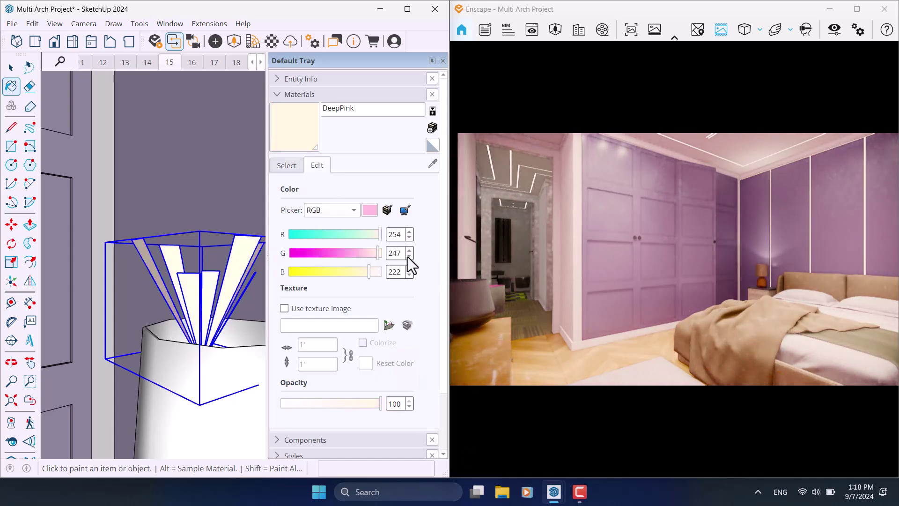
- Raise the colour's green to 252 and blue to 230, giving RGB 254, 252, 230
left_click(409, 249)
left_click(410, 250)
left_click(409, 249)
left_click(409, 249)
left_click(409, 250)
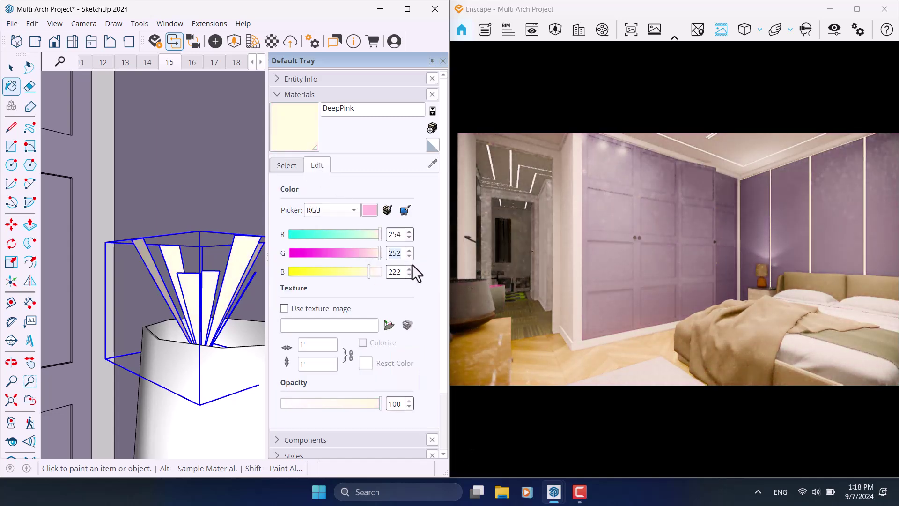
left_click(410, 268)
left_click(409, 269)
left_click(409, 268)
left_click(410, 268)
left_click(409, 268)
left_click(409, 269)
left_click(409, 269)
left_click(410, 269)
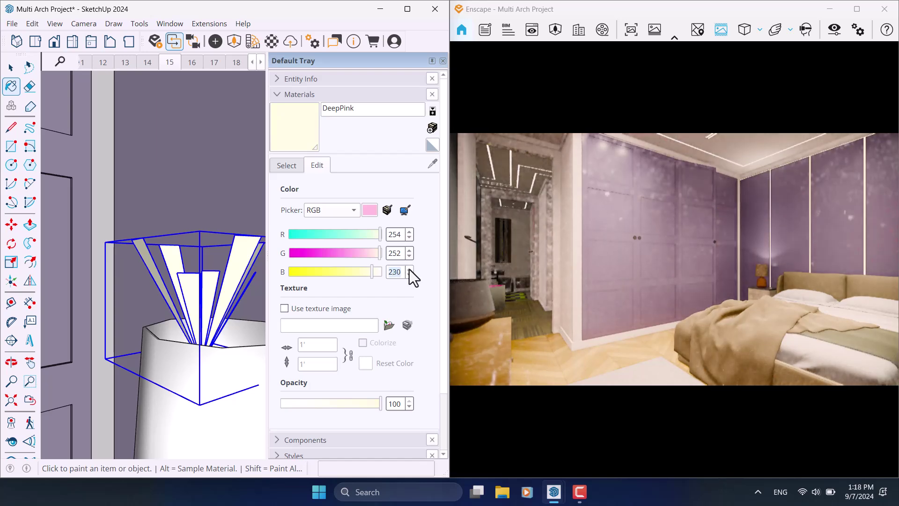
left_click(442, 61)
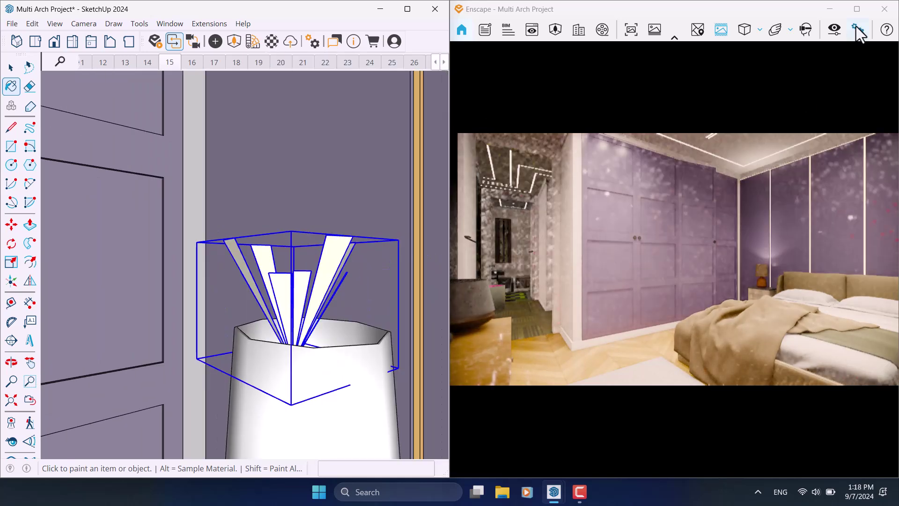
- Maximize Enscape and set the focal point to 2.84 m in Visual Settings
left_click(857, 12)
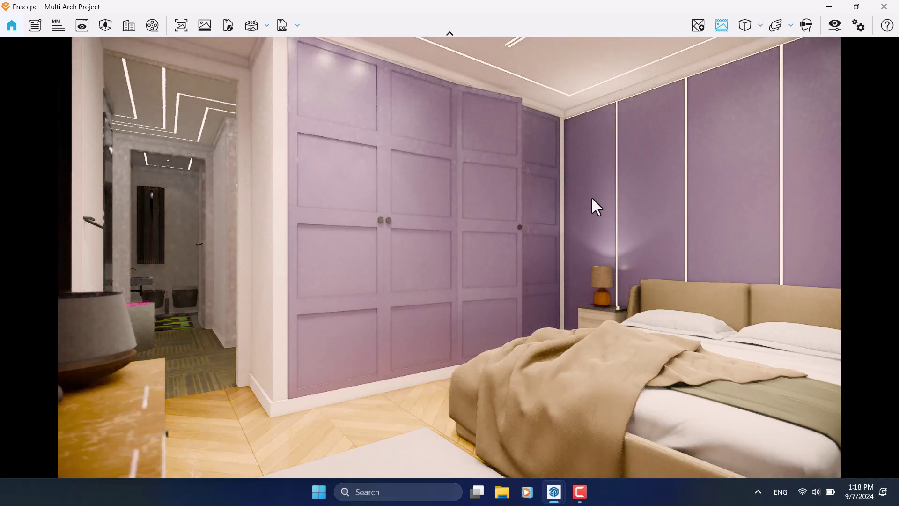
left_click(834, 26)
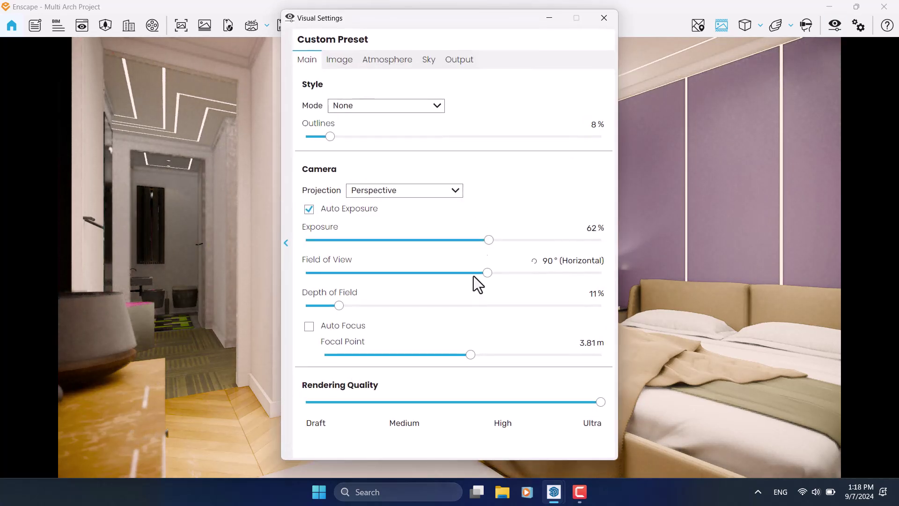
left_click_drag(448, 355, 459, 355)
left_click(580, 343)
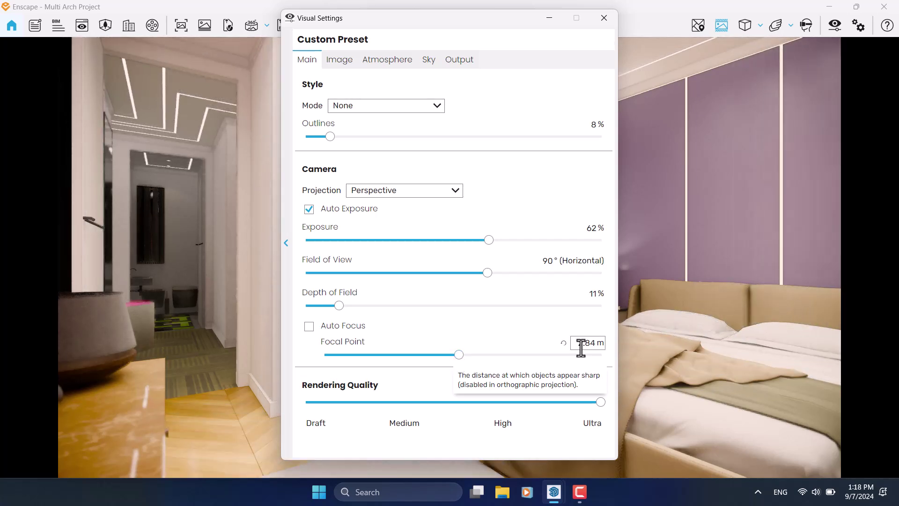
type("2")
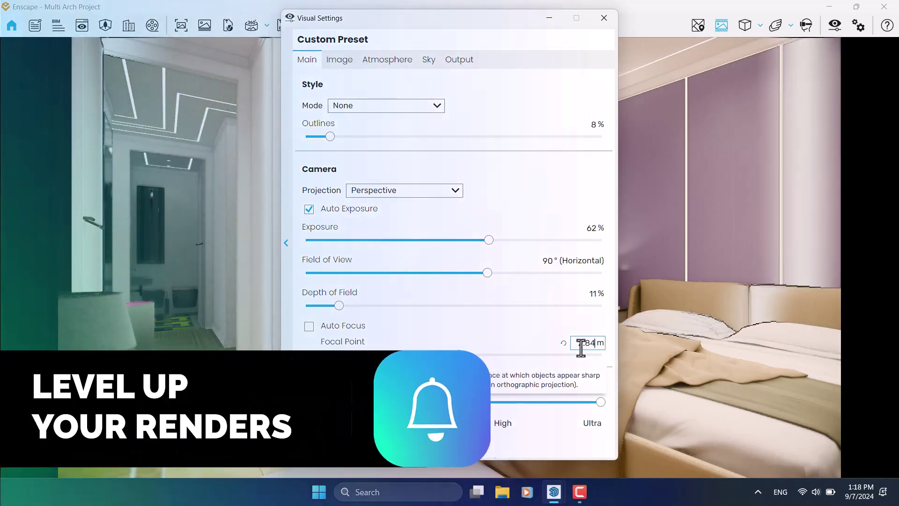
- Set depth of field to 14 % and outlines to 13 %
left_click(581, 293)
type("1")
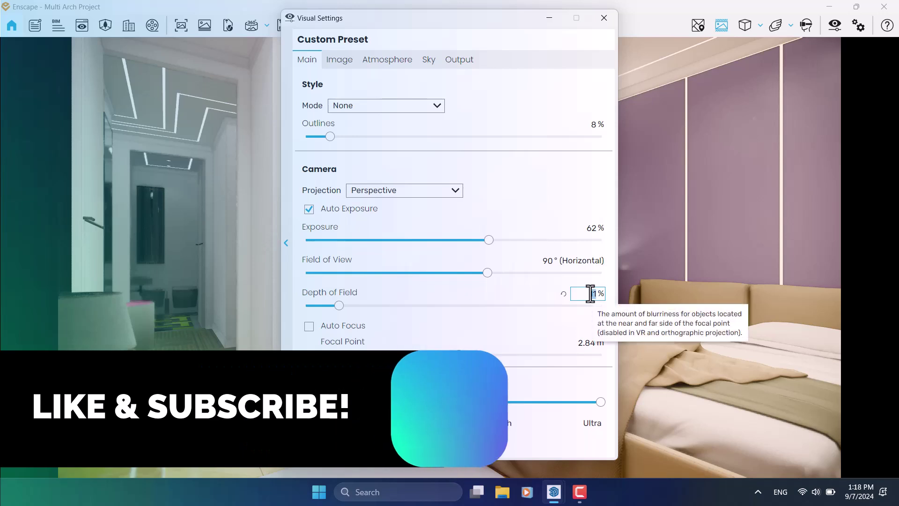
type("4")
key("Return")
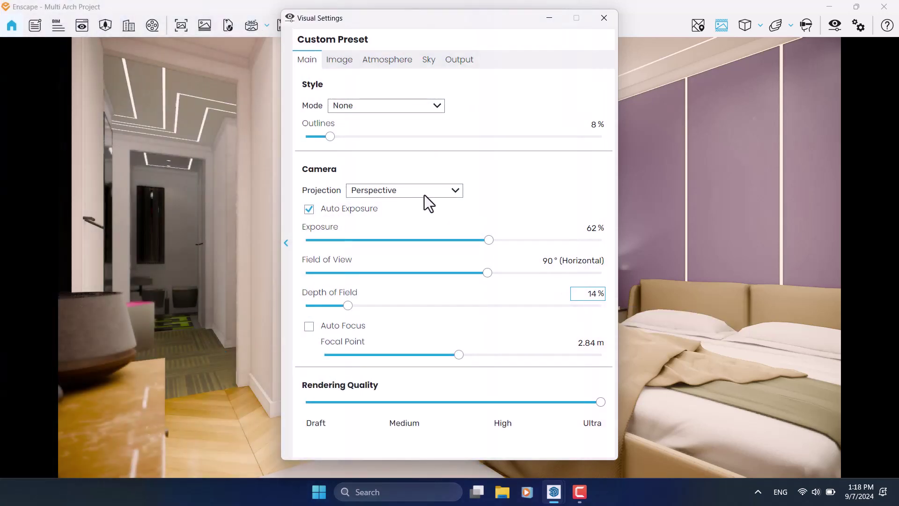
left_click(595, 125)
type("13")
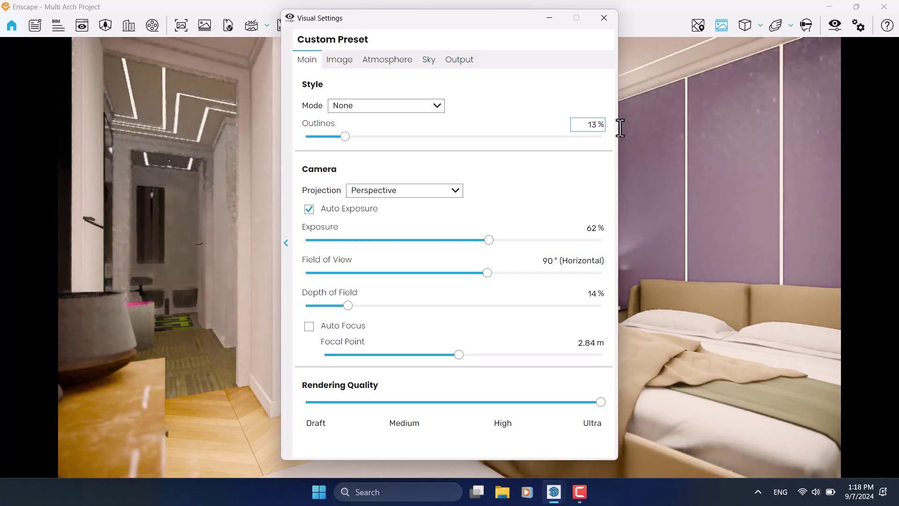
left_click(604, 17)
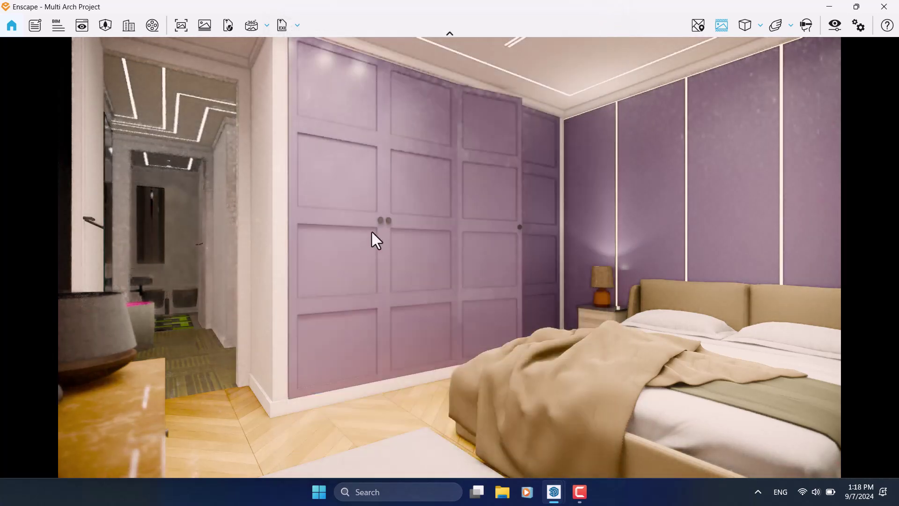
- Render a screenshot and save it as a PNG in Pictures under the default name
left_click(182, 27)
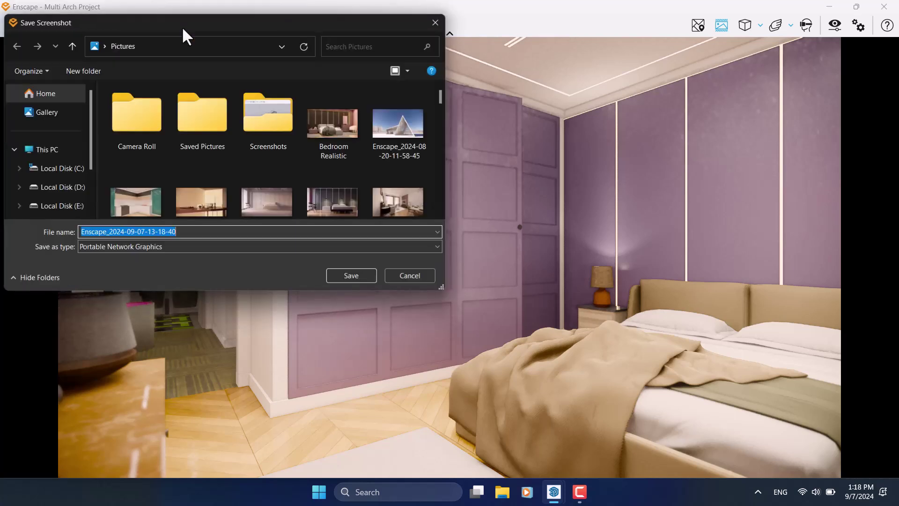
left_click(347, 273)
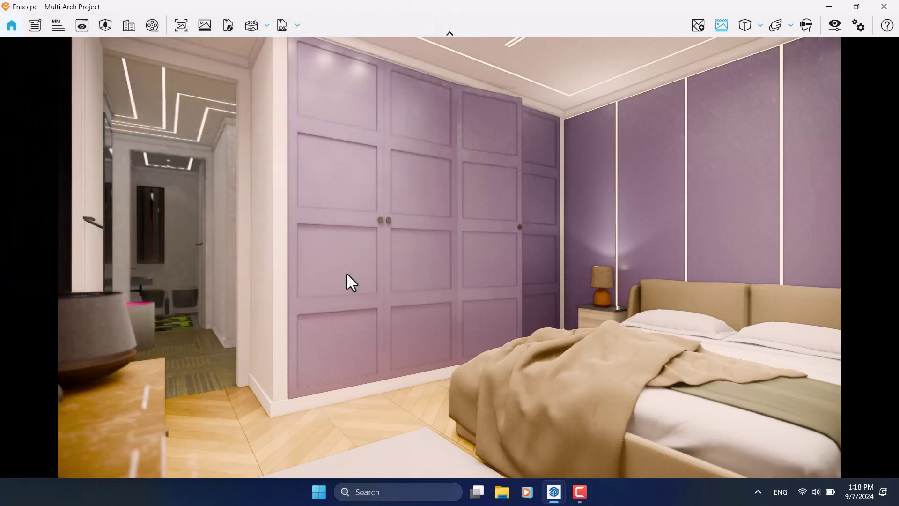
mouse_move(580, 492)
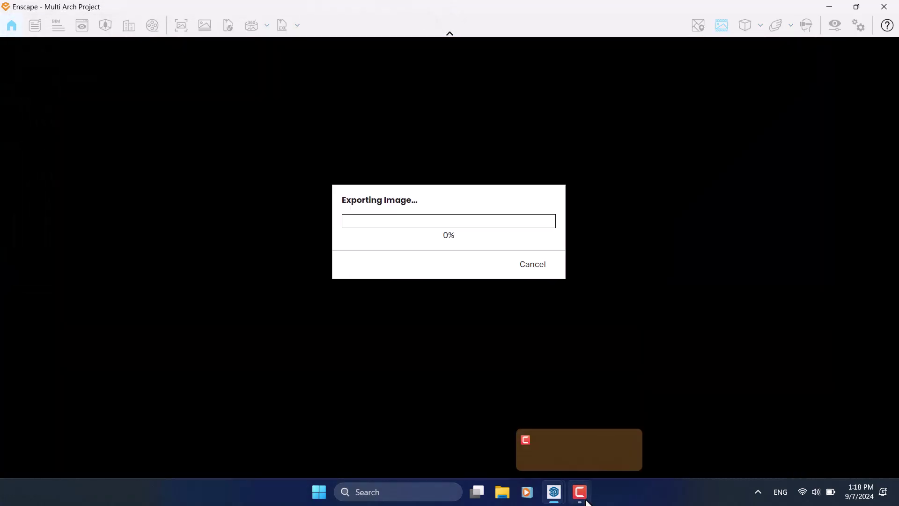